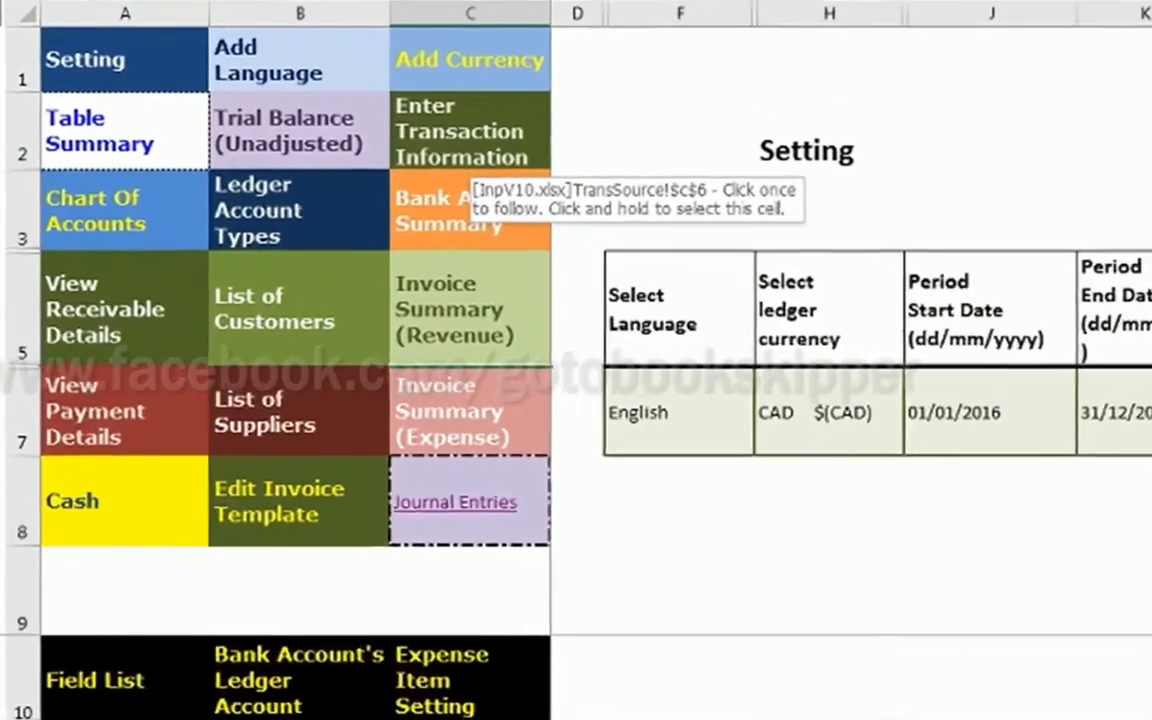
# Switch the workbook language to 繁體中文, to 日本語, and back to English on the Setting sheet.
pyautogui.click(686, 414)
pyautogui.click(774, 444)
pyautogui.click(660, 484)
pyautogui.click(774, 444)
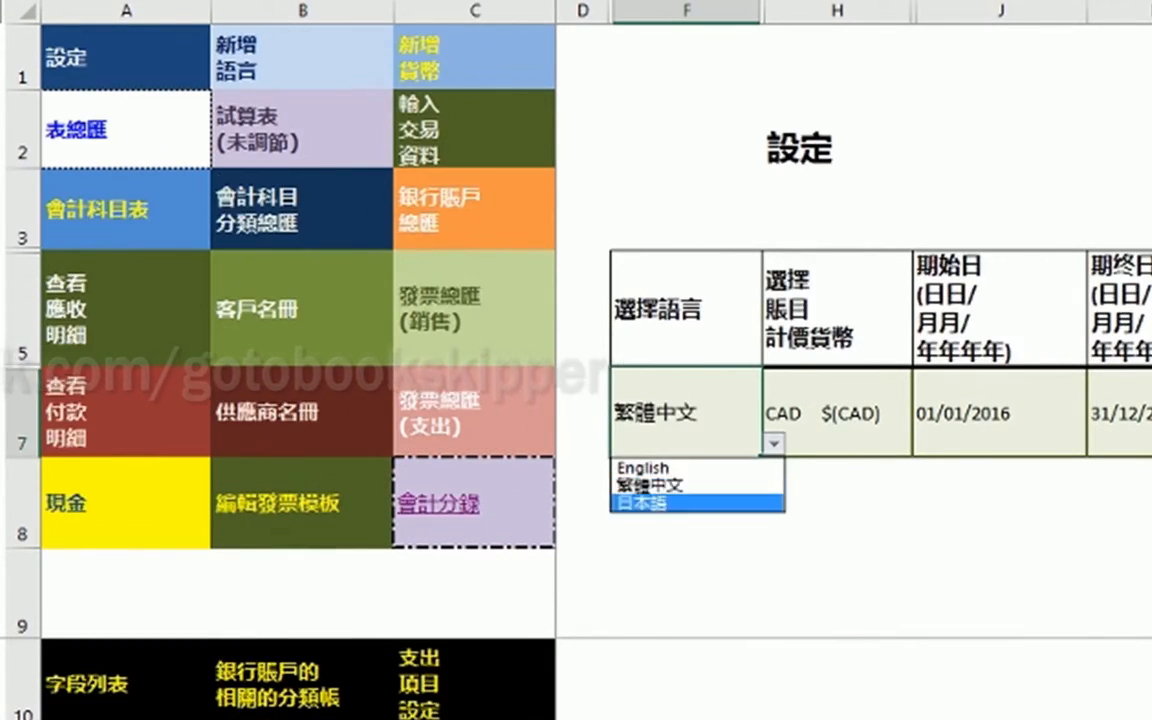
pyautogui.click(660, 503)
pyautogui.click(774, 444)
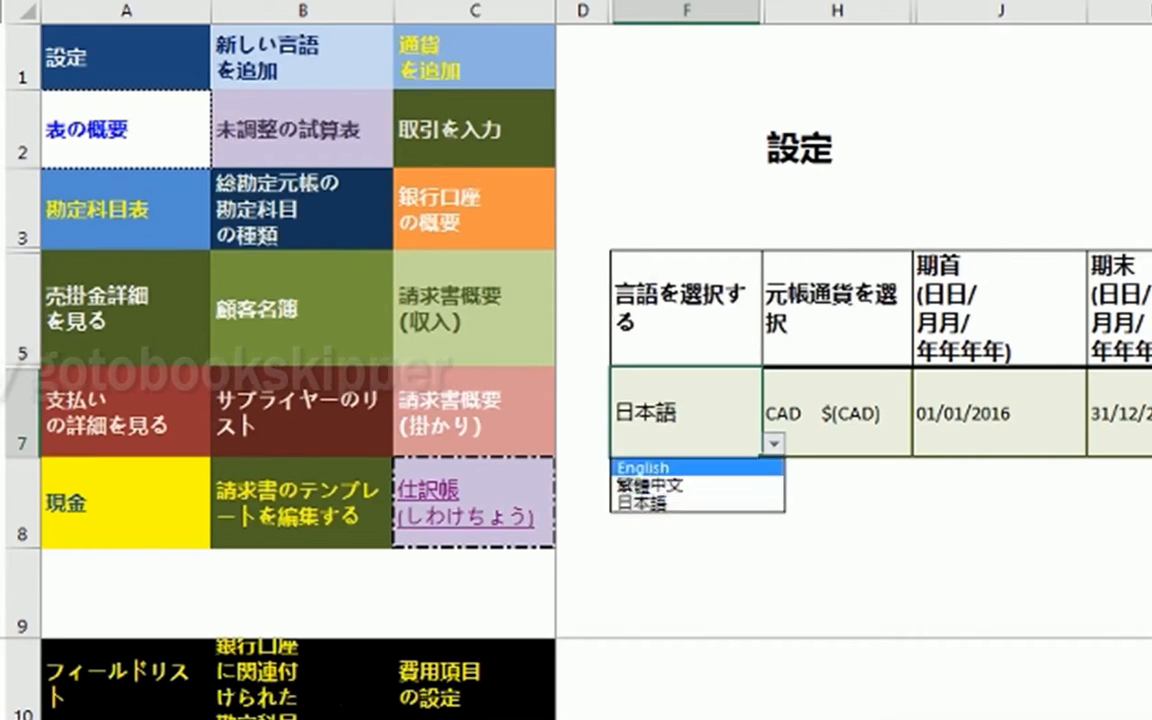
pyautogui.click(660, 468)
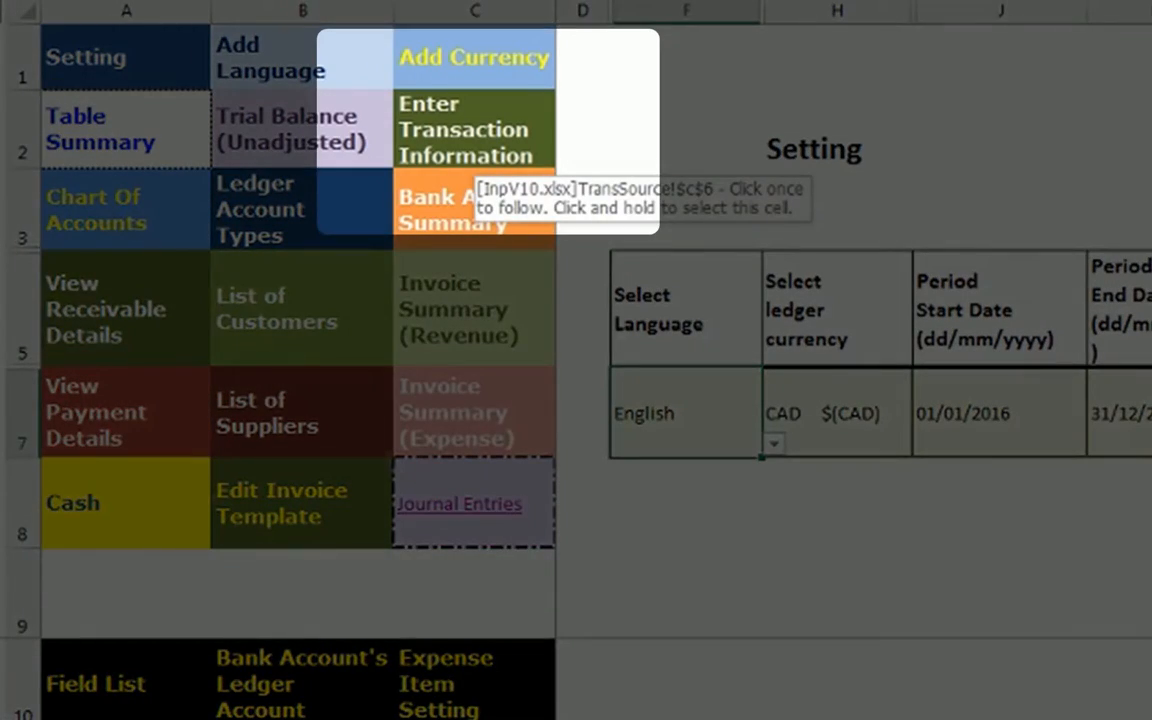
# Open the transaction information sheet and expand the collapsed table header row above the first transaction.
pyautogui.click(466, 160)
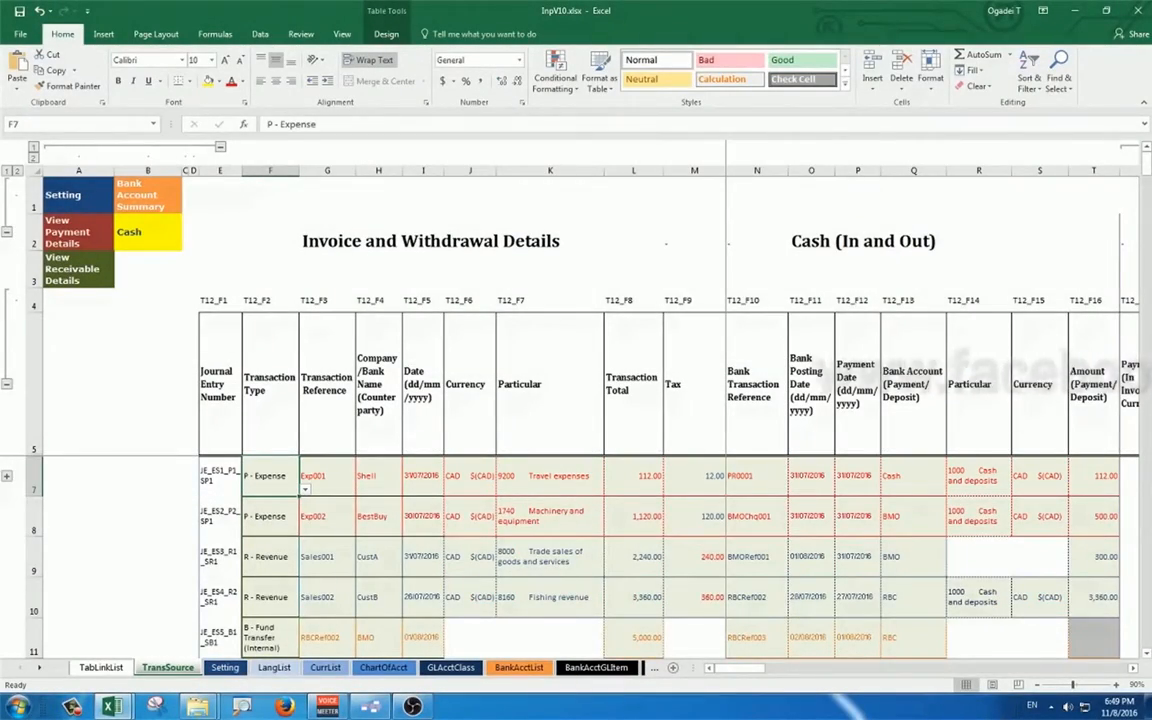
pyautogui.click(7, 476)
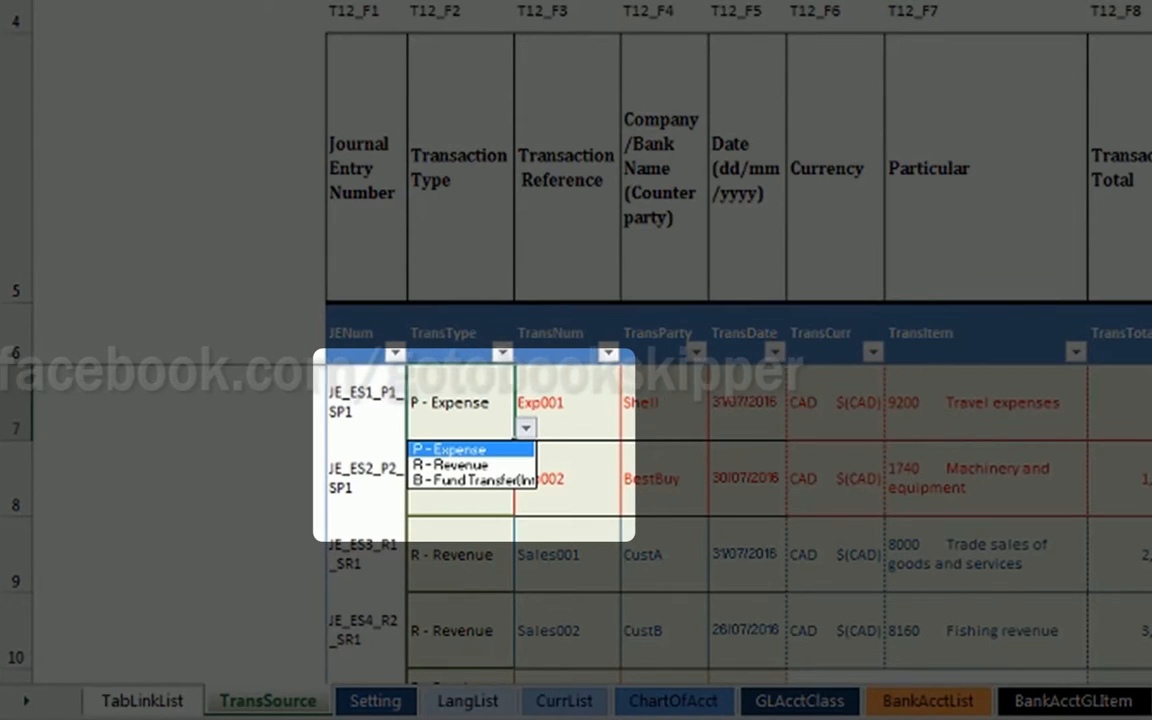
# Review the Transaction Type choices for the first transaction, keeping P - Expense.
pyautogui.press('Down')
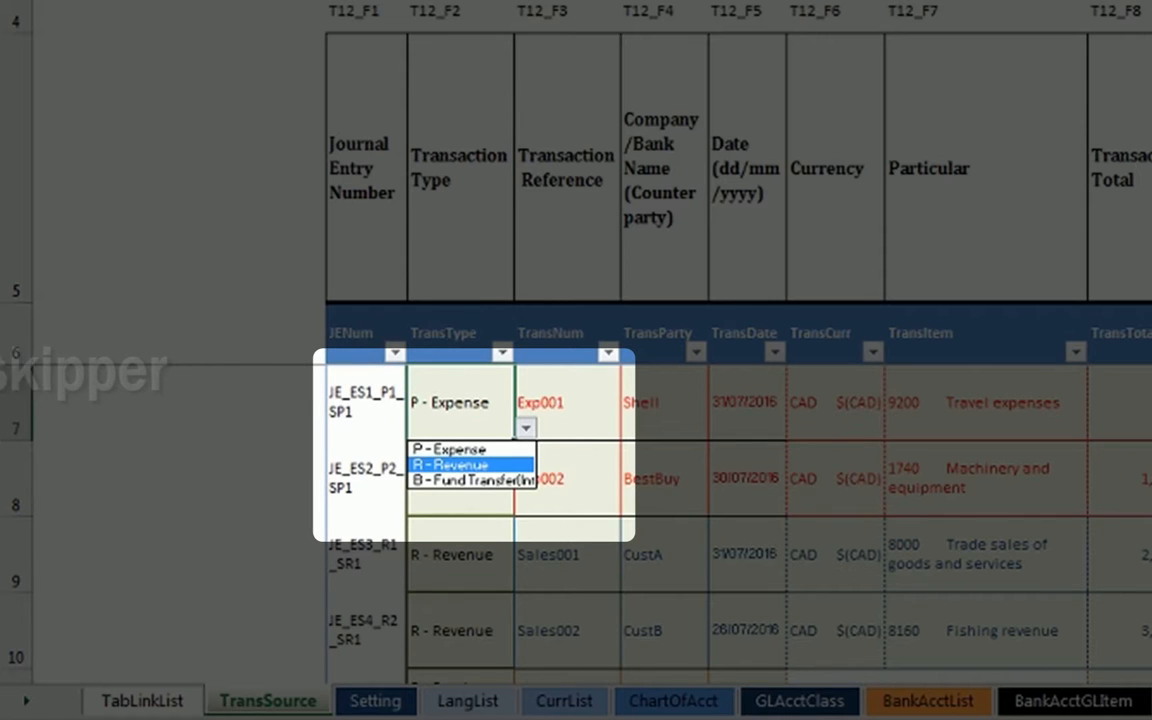
pyautogui.press('Down')
pyautogui.press('Up')
pyautogui.press('Up')
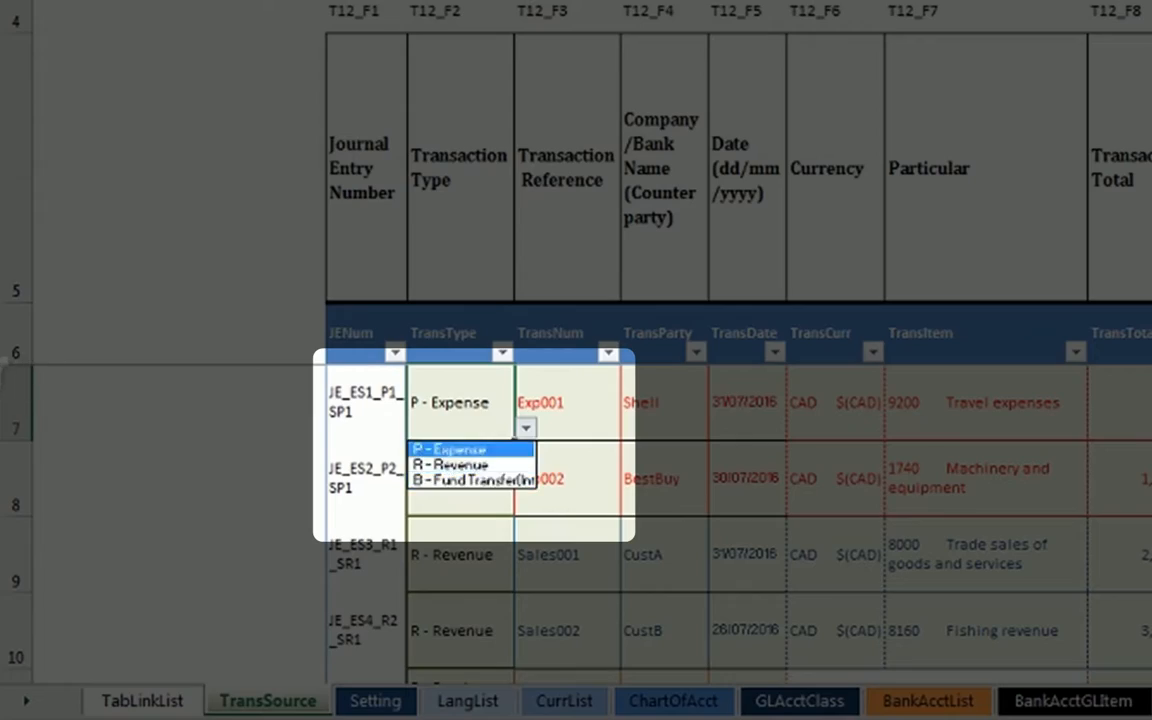
pyautogui.press('Return')
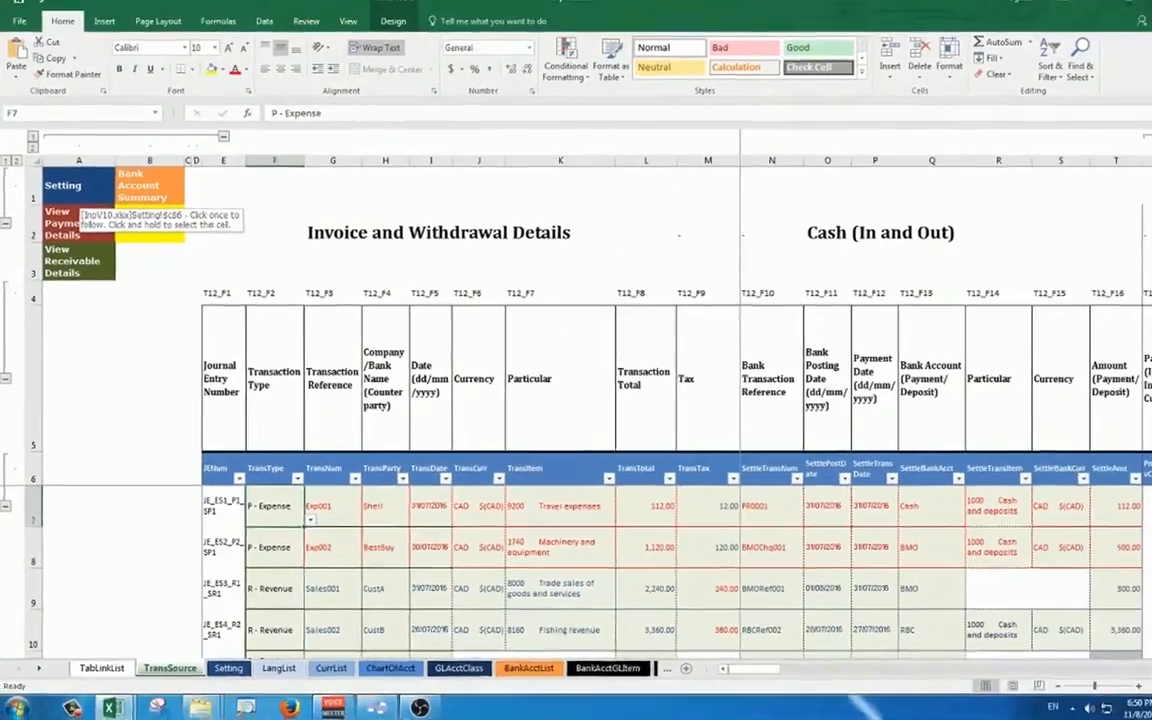
# Open the Journal Entries list from the Setting sheet and examine its account description, debit and credit columns.
pyautogui.click(72, 218)
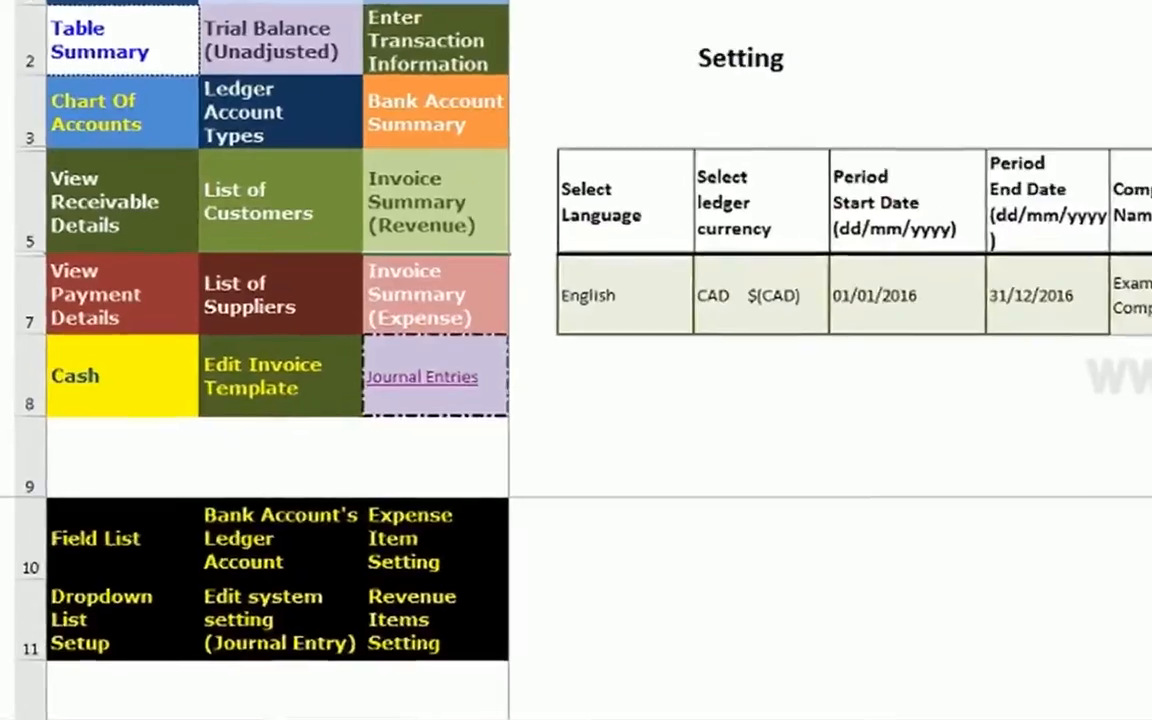
pyautogui.click(422, 377)
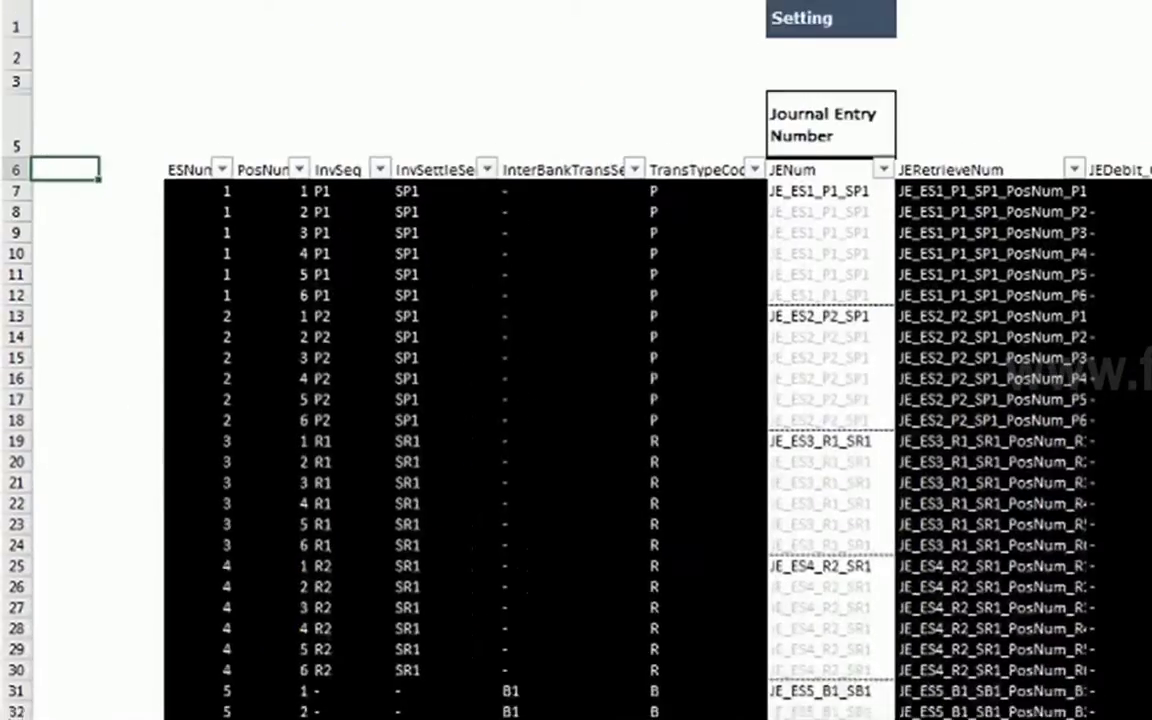
pyautogui.press('Right')
pyautogui.press('Right')
pyautogui.press('Right')
pyautogui.press('Right')
pyautogui.press('Right')
pyautogui.press('Right')
pyautogui.press('Right')
pyautogui.press('Right')
pyautogui.press('Right')
pyautogui.press('Right')
pyautogui.press('Right')
pyautogui.press('Right')
pyautogui.press('Right')
pyautogui.press('Right')
pyautogui.press('Right')
pyautogui.press('Right')
pyautogui.press('Right')
pyautogui.press('Right')
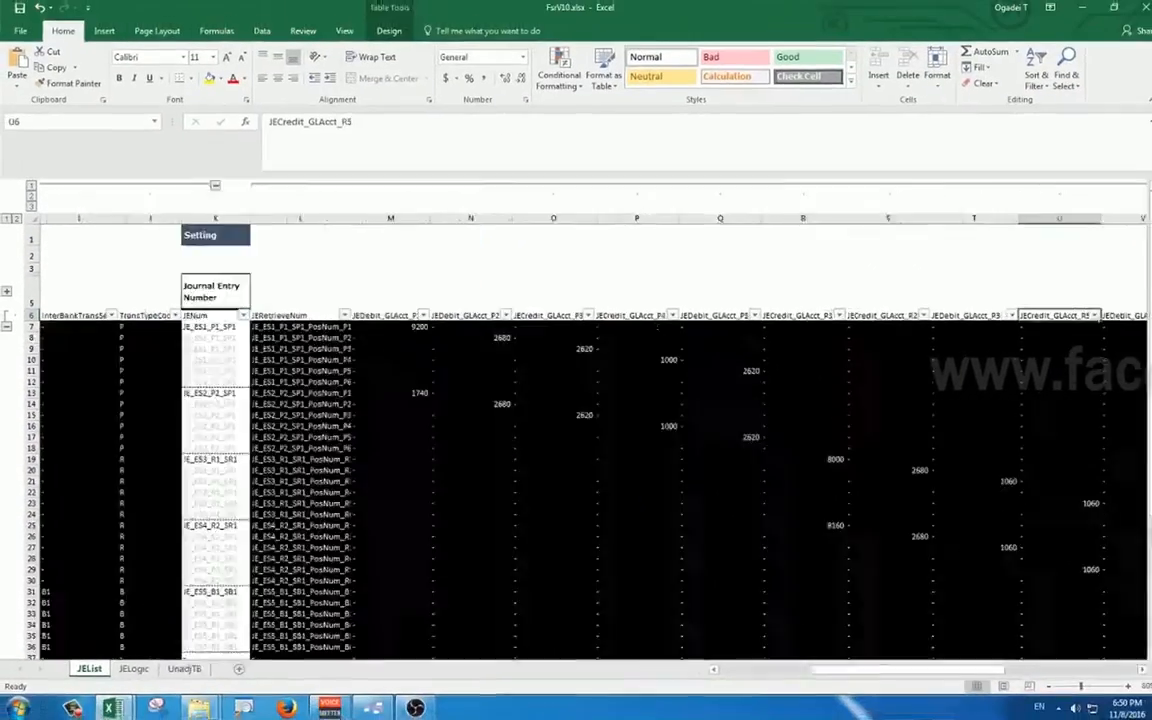
pyautogui.press('Right')
pyautogui.press('Right')
pyautogui.press('Right')
pyautogui.press('Right')
pyautogui.press('Right')
pyautogui.press('Right')
pyautogui.press('Right')
pyautogui.press('Right')
pyautogui.press('Right')
pyautogui.press('Right')
pyautogui.press('Left')
pyautogui.press('Left')
pyautogui.press('Left')
pyautogui.press('Left')
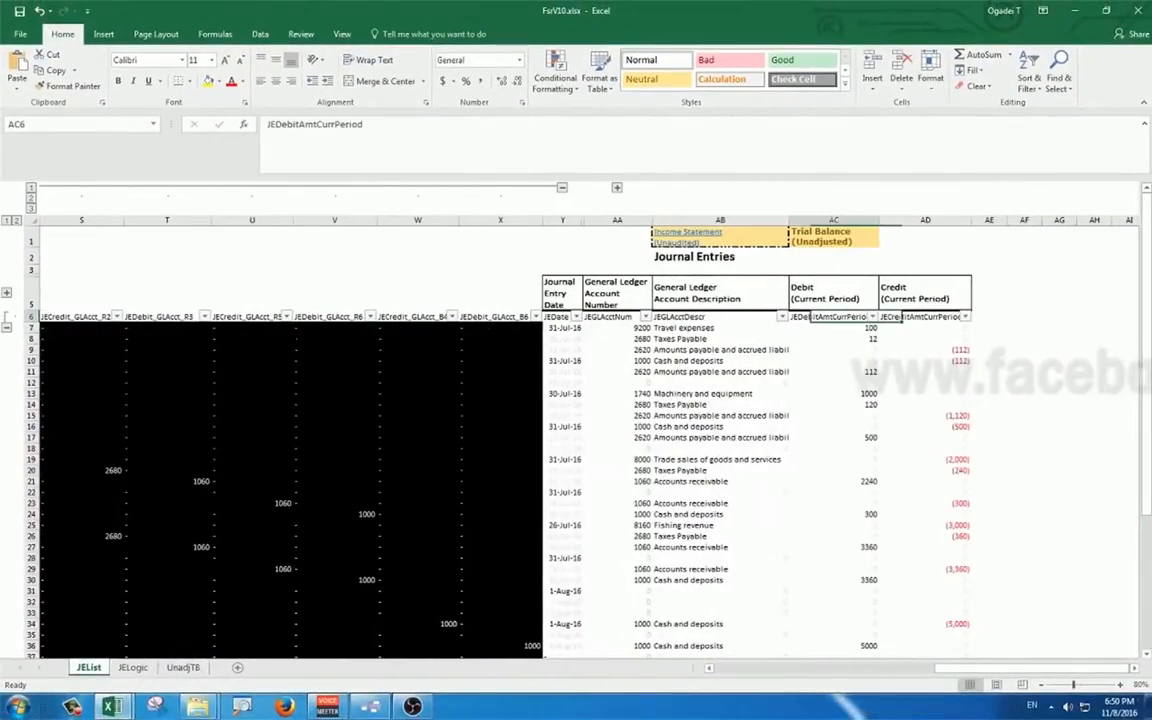
pyautogui.press('Down')
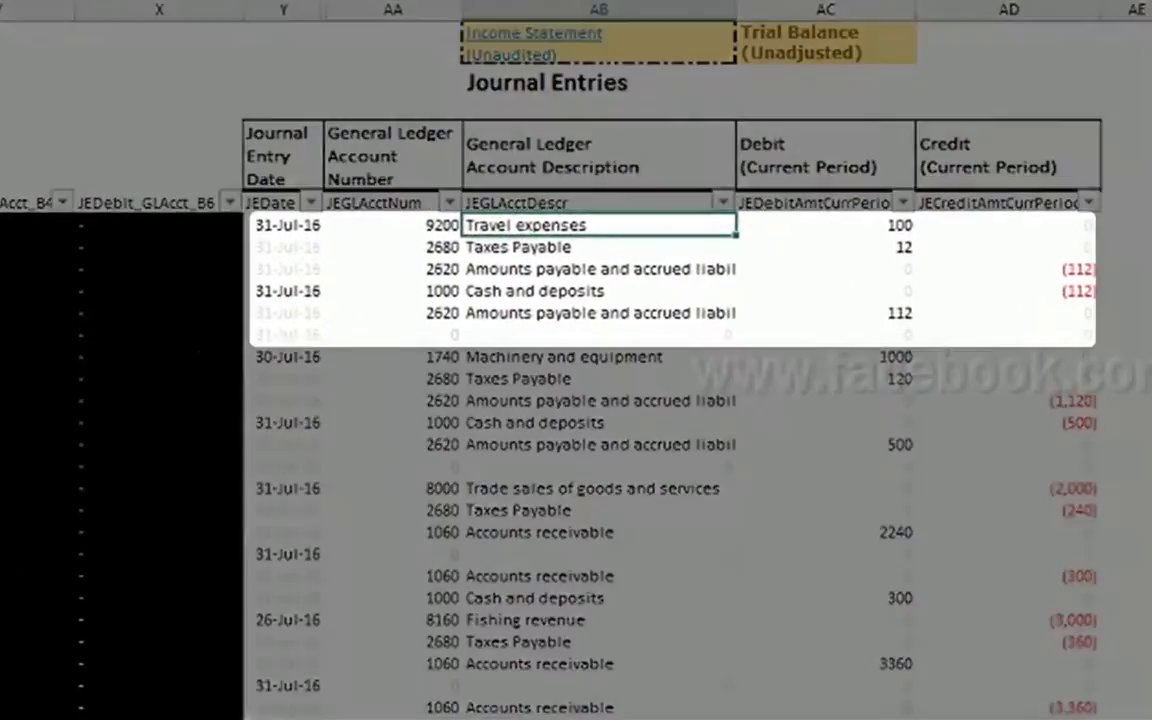
# Compare the first journal entry's helper columns, back to InvSeq, with its general ledger account description.
pyautogui.press('Left')
pyautogui.press('Left')
pyautogui.press('Left')
pyautogui.press('Left')
pyautogui.press('Left')
pyautogui.press('Left')
pyautogui.press('Left')
pyautogui.press('Left')
pyautogui.press('Left')
pyautogui.press('Left')
pyautogui.press('Left')
pyautogui.press('Left')
pyautogui.press('Left')
pyautogui.press('Left')
pyautogui.press('Left')
pyautogui.press('Left')
pyautogui.press('Left')
pyautogui.press('Left')
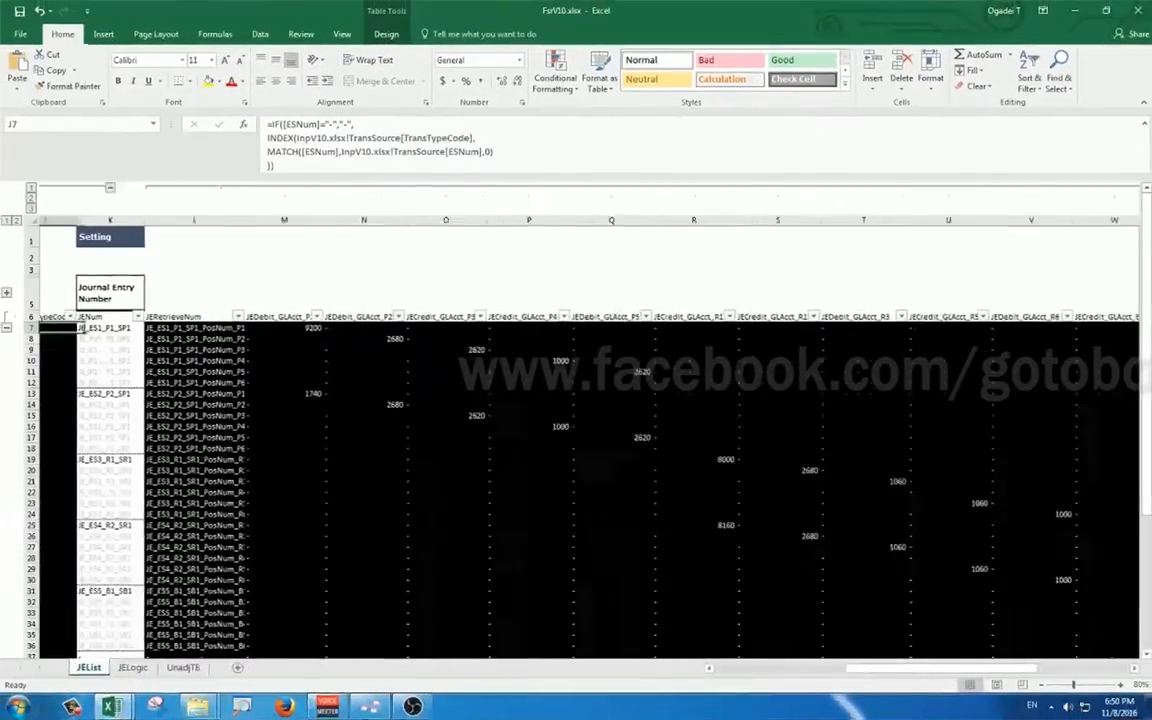
pyautogui.press('Right')
pyautogui.press('Right')
pyautogui.press('Right')
pyautogui.press('Right')
pyautogui.press('Right')
pyautogui.press('Right')
pyautogui.press('Right')
pyautogui.press('Right')
pyautogui.press('Right')
pyautogui.press('Right')
pyautogui.press('Right')
pyautogui.press('Right')
pyautogui.press('Right')
pyautogui.press('Right')
pyautogui.press('Right')
pyautogui.press('Right')
pyautogui.press('Right')
pyautogui.press('Right')
pyautogui.press('Right')
pyautogui.press('Right')
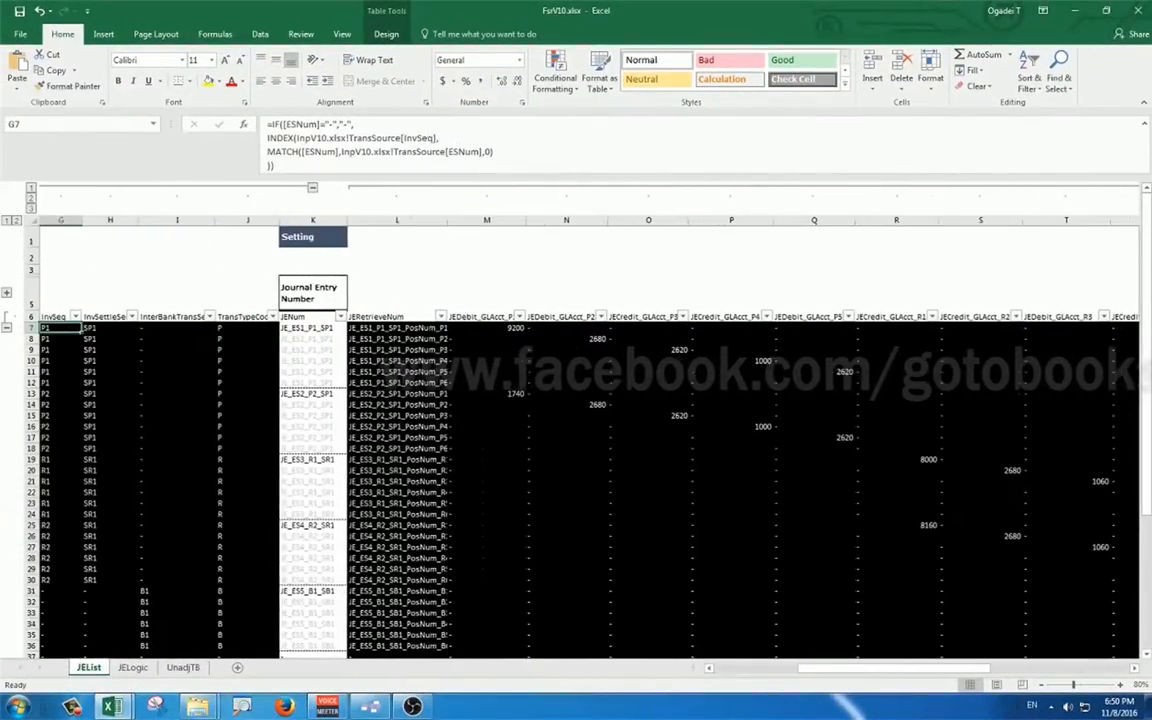
pyautogui.press('Left')
pyautogui.press('Left')
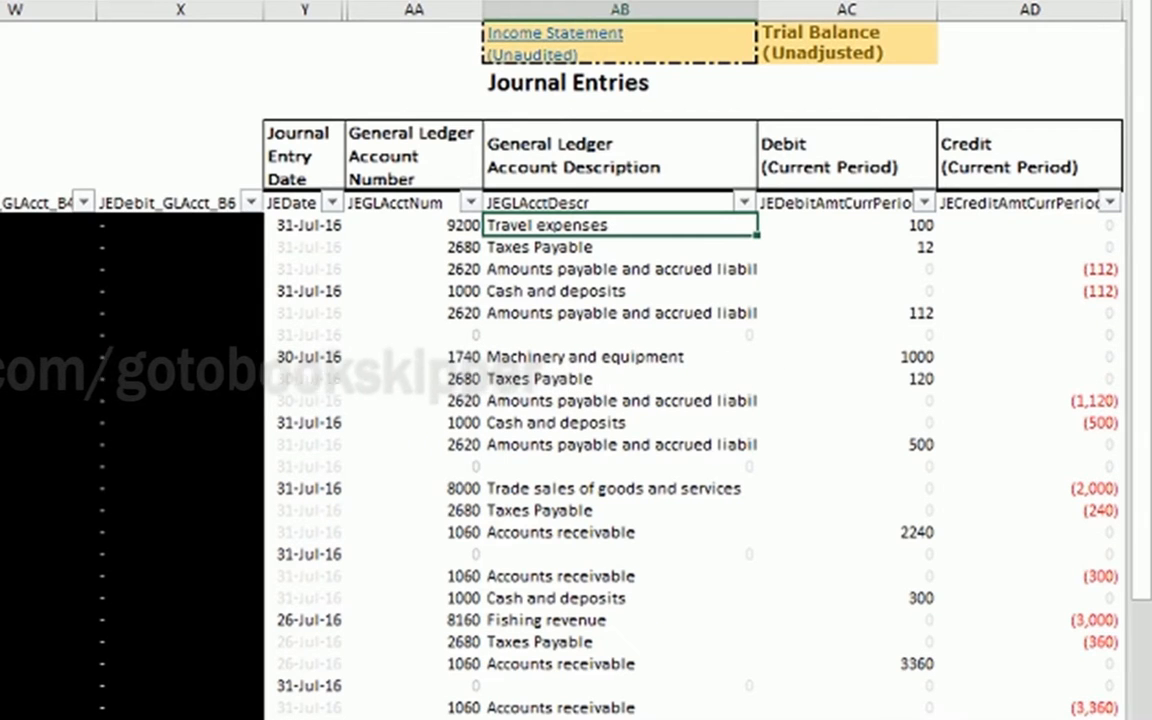
# Trace the first journal entry row from its account description back through the helper columns to ESNum.
pyautogui.press('Left')
pyautogui.press('Right')
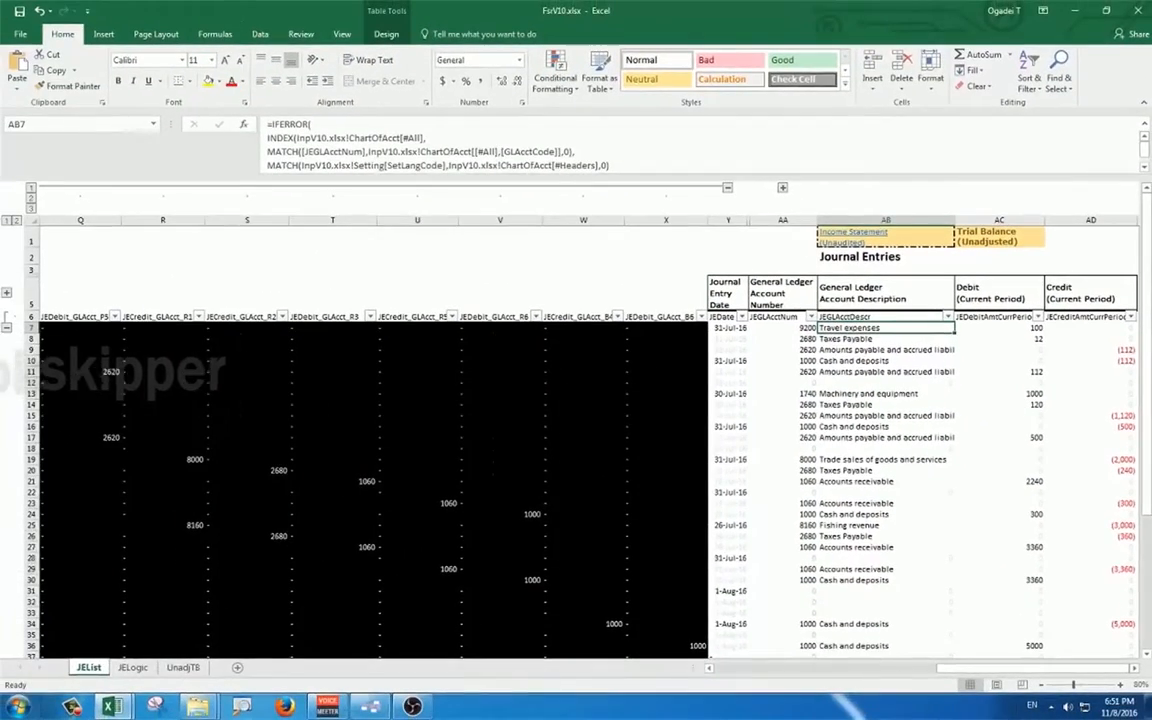
pyautogui.press('Left')
pyautogui.press('Left')
pyautogui.press('Left')
pyautogui.press('Left')
pyautogui.press('Left')
pyautogui.press('Left')
pyautogui.press('Left')
pyautogui.press('Left')
pyautogui.press('Left')
pyautogui.press('Left')
pyautogui.press('Left')
pyautogui.press('Left')
pyautogui.press('Left')
pyautogui.press('Left')
pyautogui.press('Left')
pyautogui.press('Left')
pyautogui.press('Left')
pyautogui.press('Left')
pyautogui.press('Left')
pyautogui.press('Left')
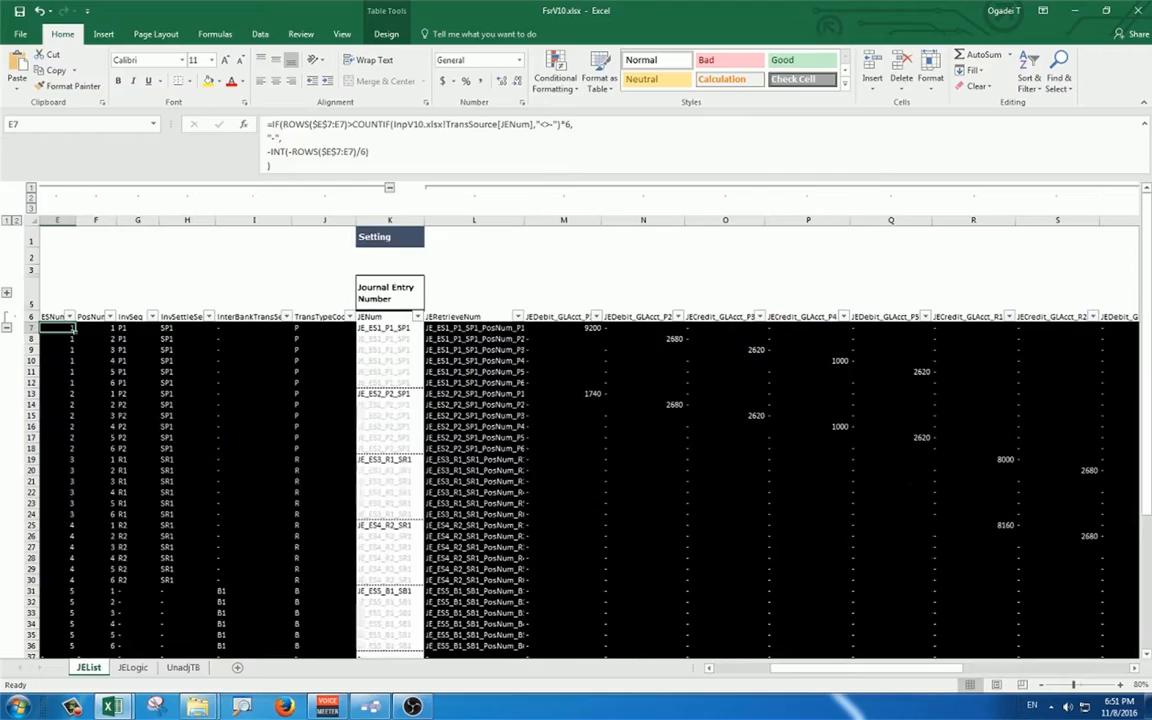
# Examine how the JEDebit_GLAcct_P1, JEDebit_GLAcct_P2 and JECredit_GLAcct_P3 headers encode debit or credit and position number.
pyautogui.click(558, 317)
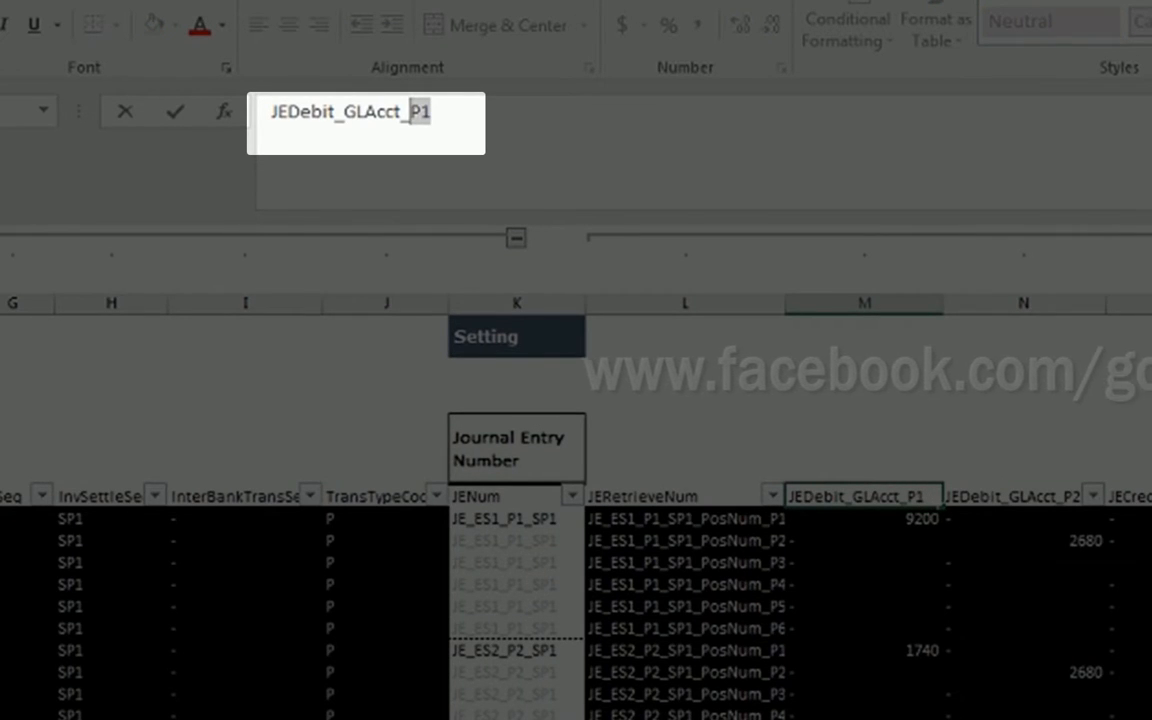
pyautogui.press('Tab')
pyautogui.press('F2')
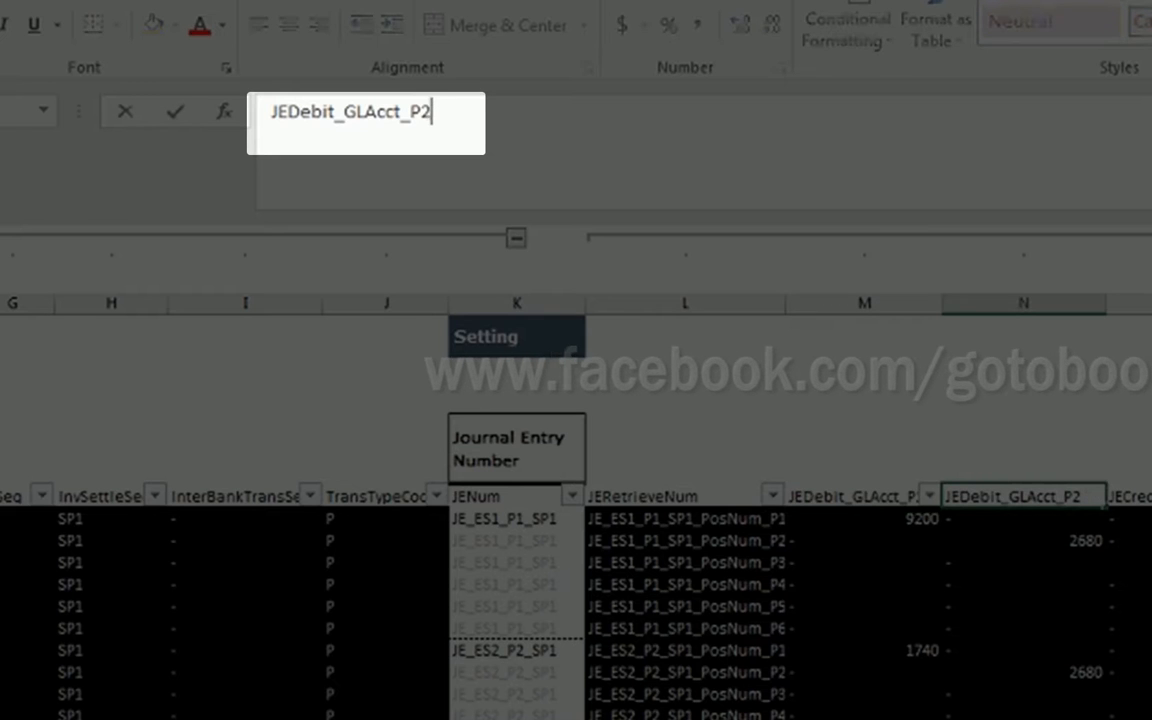
pyautogui.hotkey('shift', 'Home')
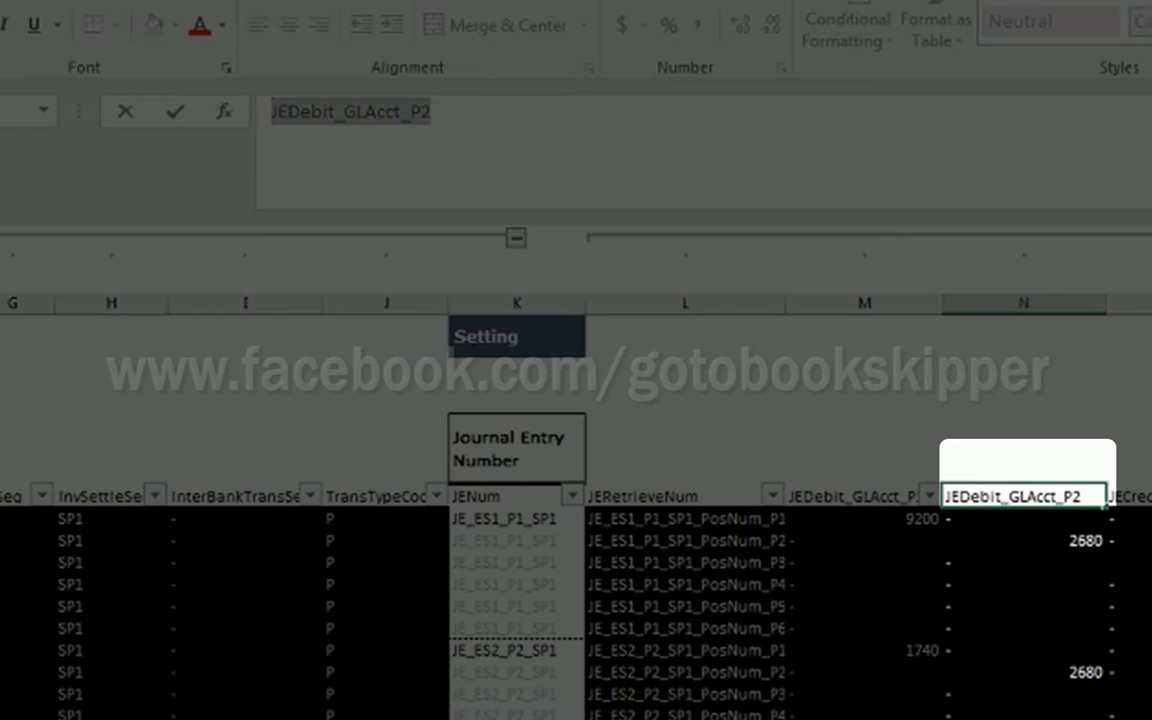
pyautogui.press('Left')
pyautogui.press('Escape')
pyautogui.press('Left')
pyautogui.press('Right')
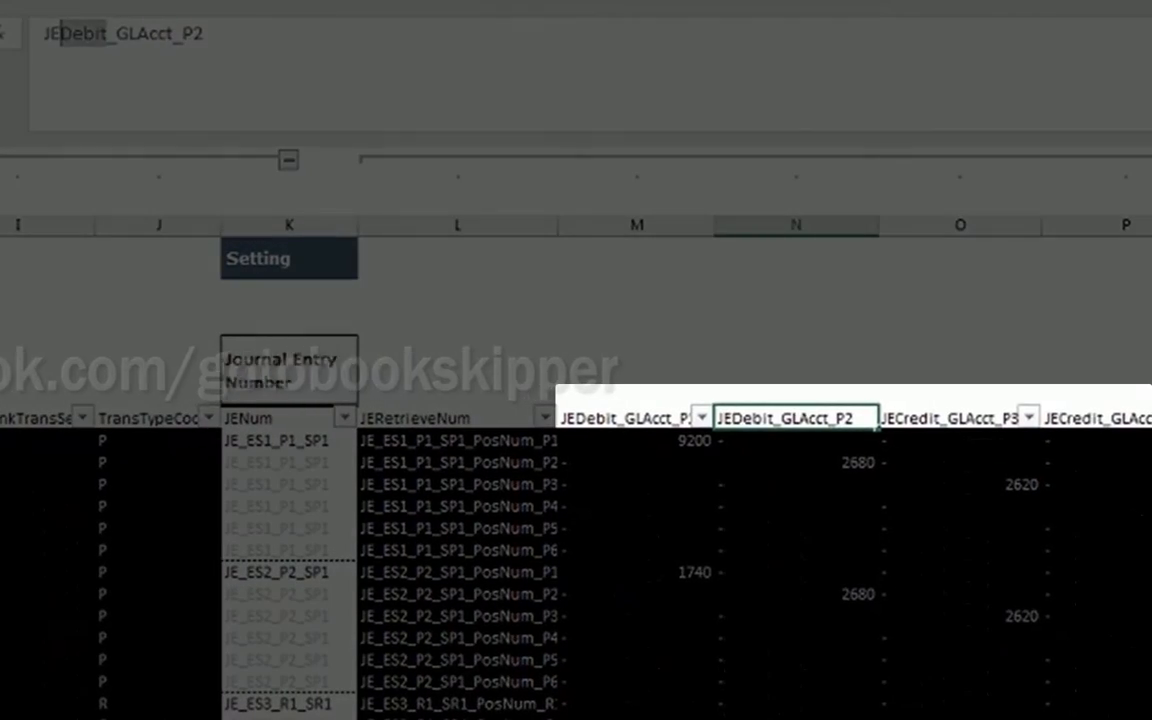
pyautogui.press('Right')
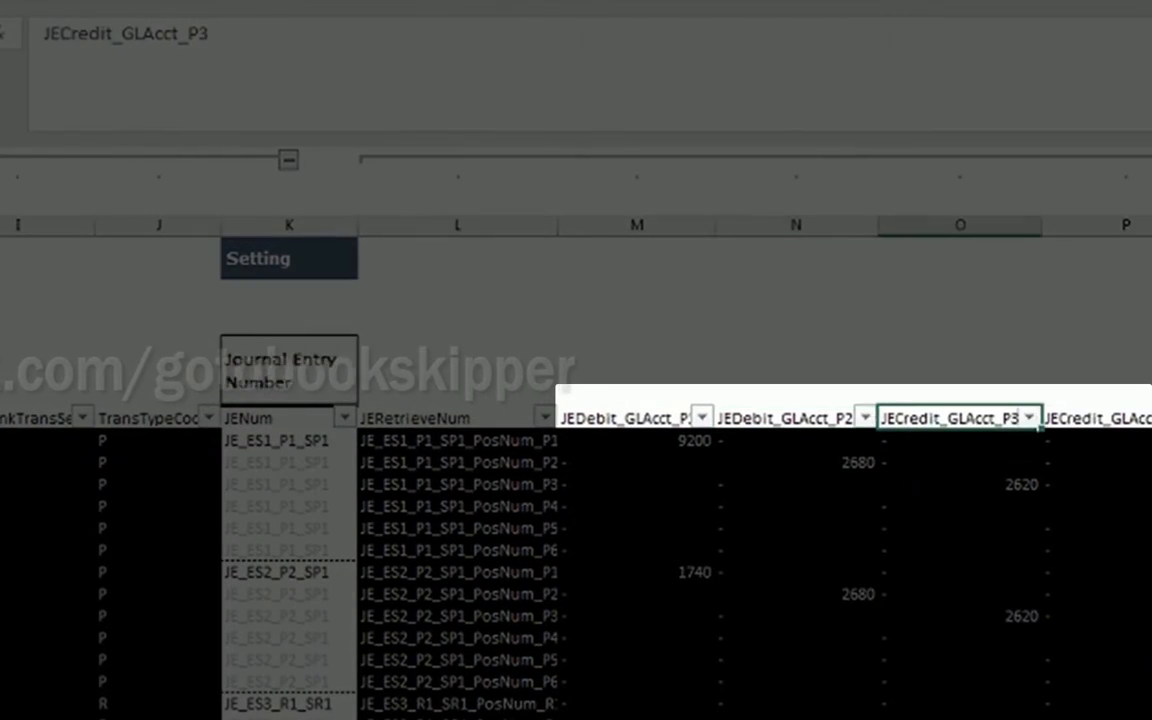
pyautogui.moveTo(61, 34); pyautogui.dragTo(112, 34)
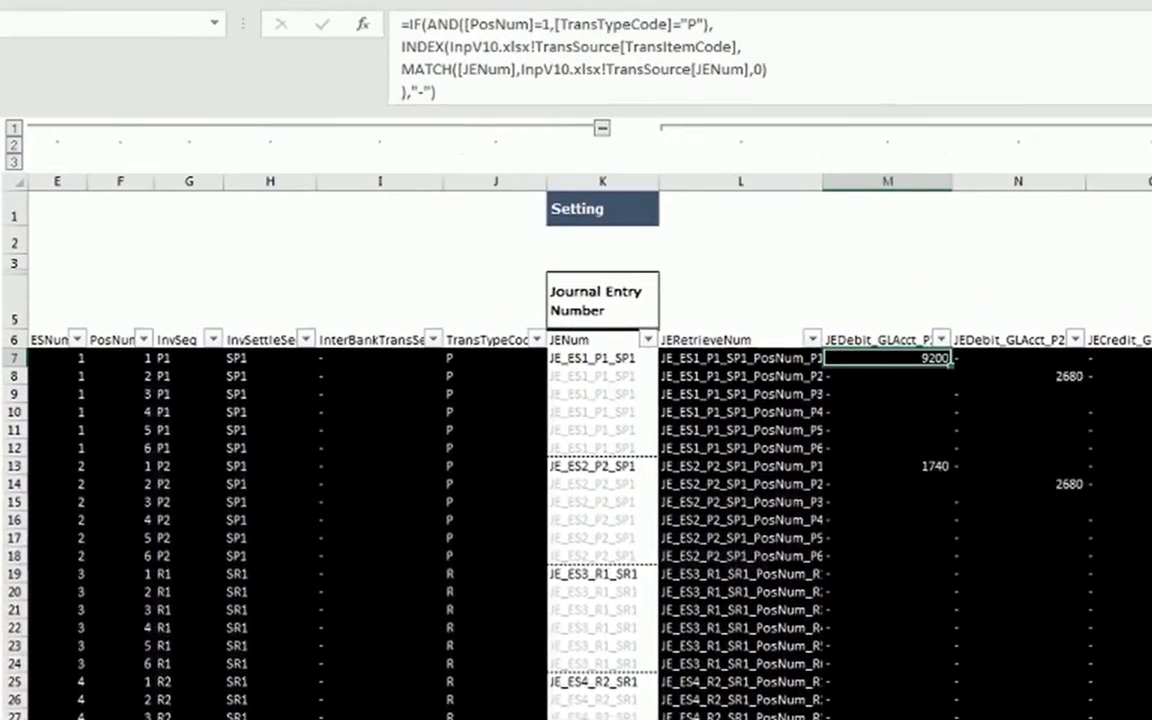
# Clear the formulas from the JEDebit_GLAcct_P1 column, keeping its header.
pyautogui.scroll(-4, 576, 450)
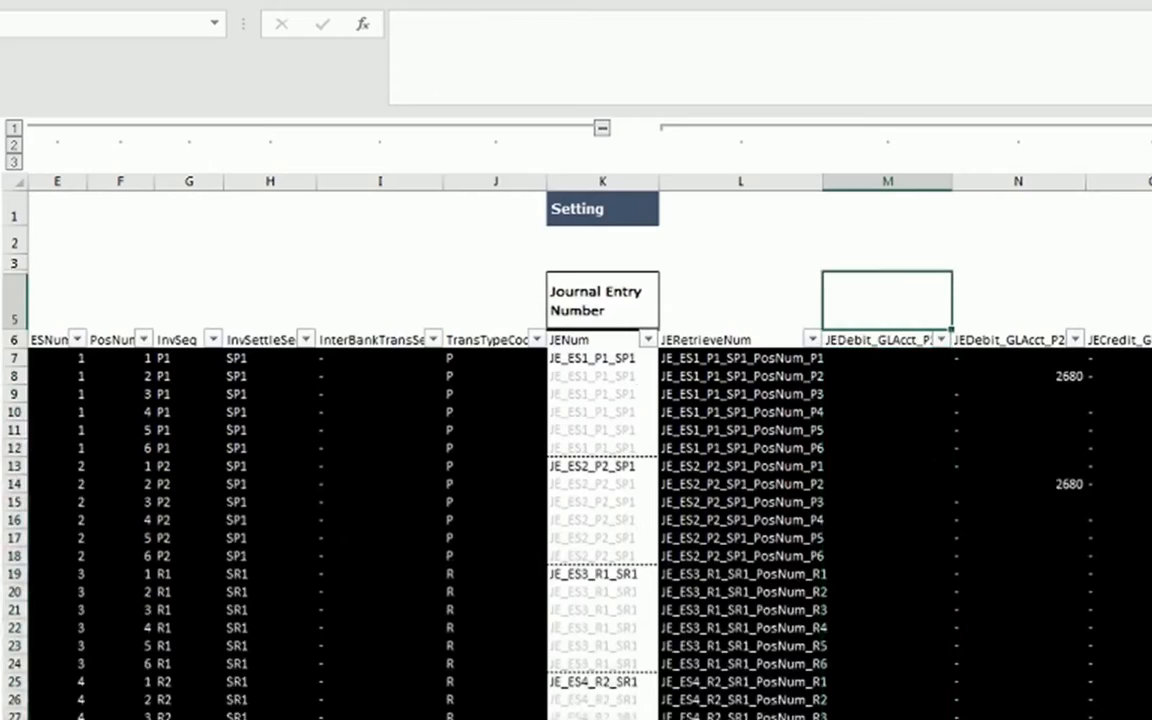
# Check how the cleared helper column affects the general ledger account numbers and descriptions in the journal entries.
pyautogui.press('Down')
pyautogui.press('Right')
pyautogui.press('Right')
pyautogui.press('Right')
pyautogui.press('Right')
pyautogui.press('Right')
pyautogui.press('Right')
pyautogui.press('Right')
pyautogui.press('Right')
pyautogui.press('Right')
pyautogui.press('Right')
pyautogui.press('Right')
pyautogui.press('Right')
pyautogui.press('Right')
pyautogui.press('Right')
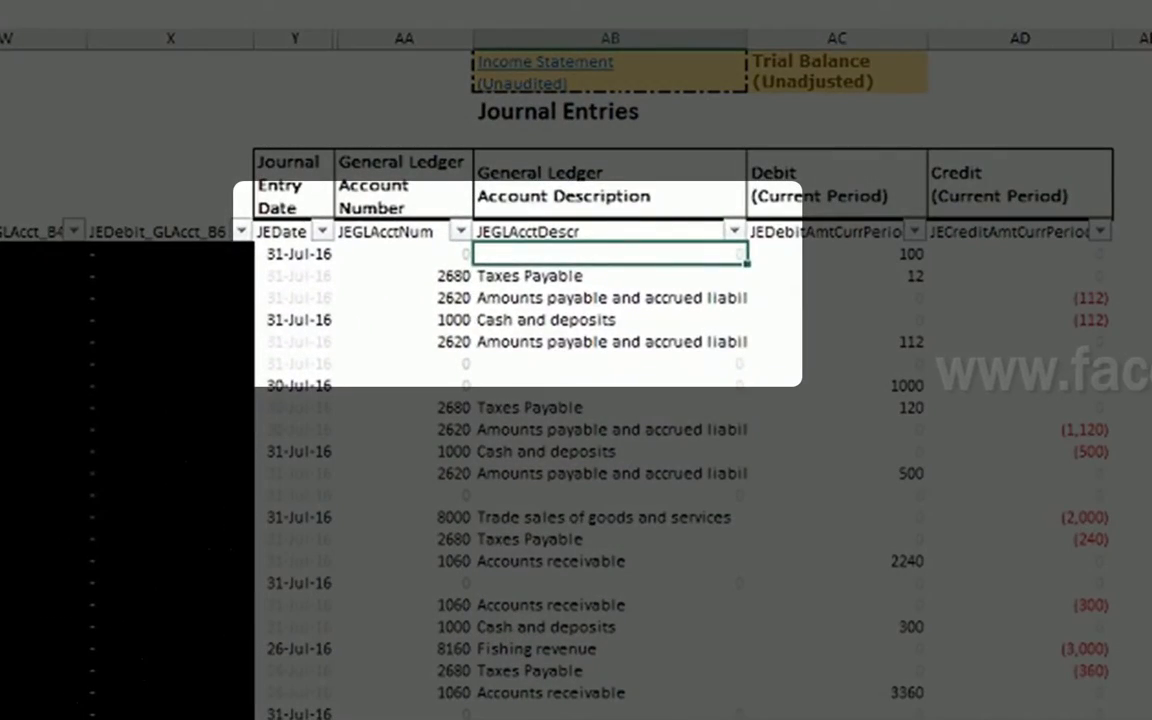
pyautogui.press('Left')
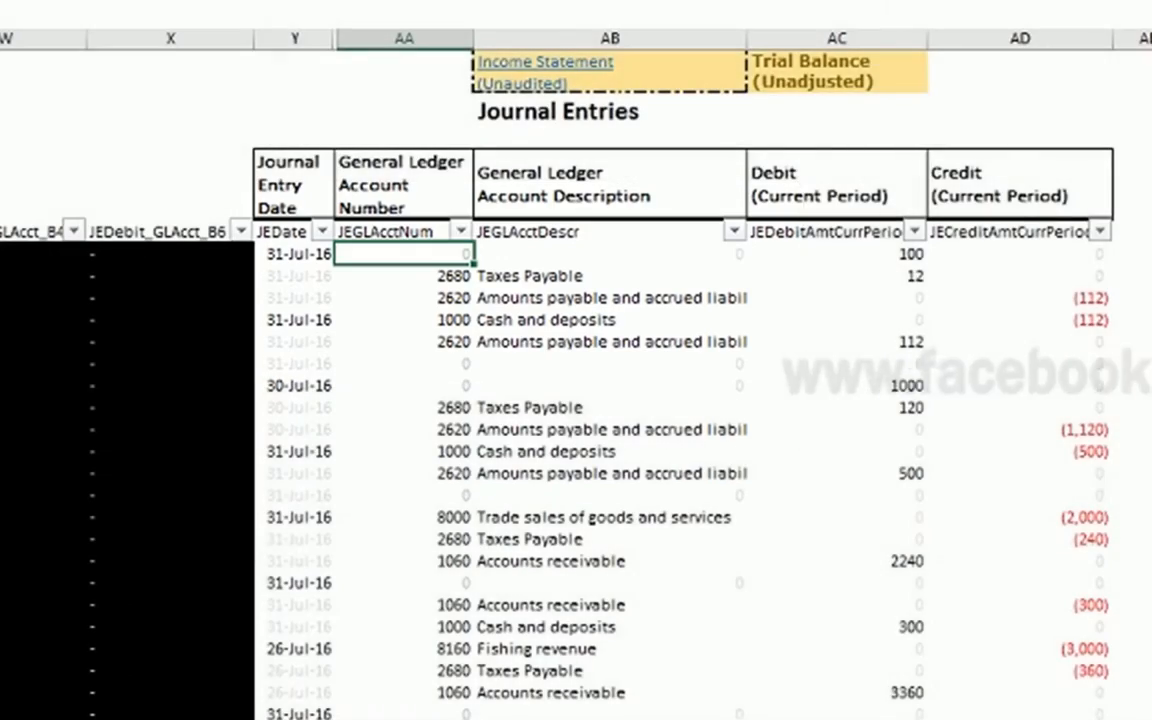
# Start the formula in the first JEDebit_GLAcct_P1 cell with an IF test that [PosNum] equals 1.
pyautogui.press('Left')
pyautogui.press('Left')
pyautogui.press('Left')
pyautogui.press('Left')
pyautogui.press('Left')
pyautogui.press('Left')
pyautogui.press('Left')
pyautogui.press('Left')
pyautogui.press('Left')
pyautogui.press('Left')
pyautogui.press('Left')
pyautogui.press('Left')
pyautogui.press('Left')
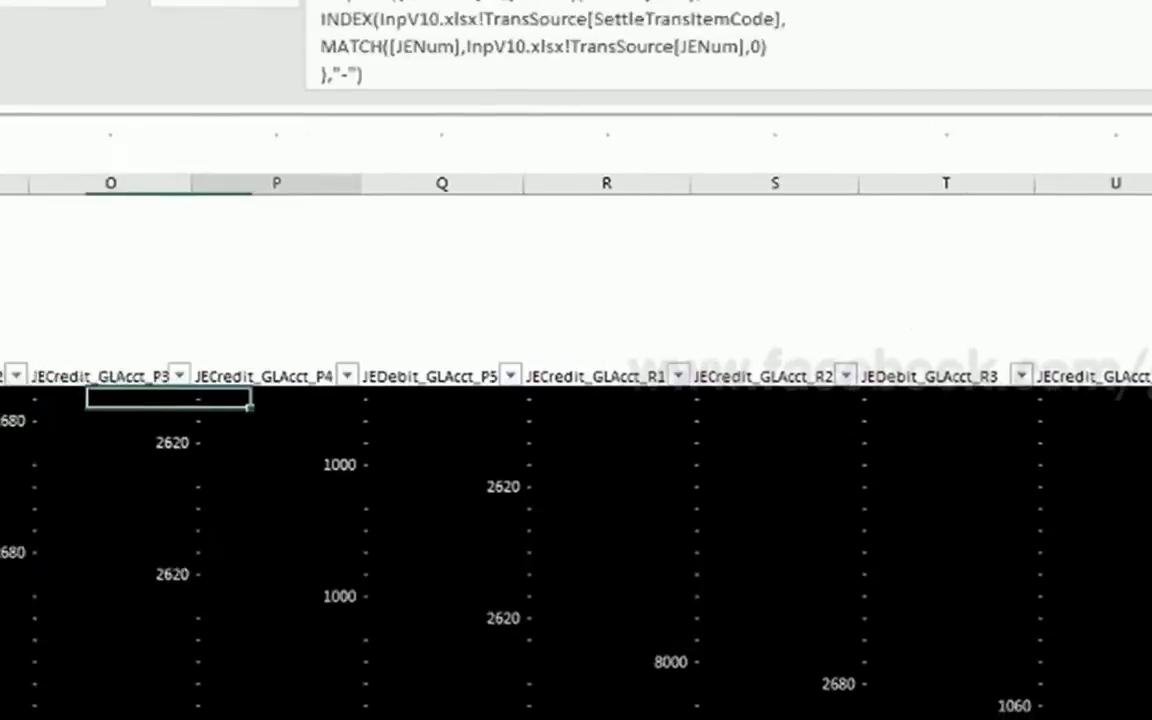
pyautogui.press('Left')
pyautogui.press('Left')
pyautogui.press('Left')
pyautogui.press('Right')
pyautogui.press('Right')
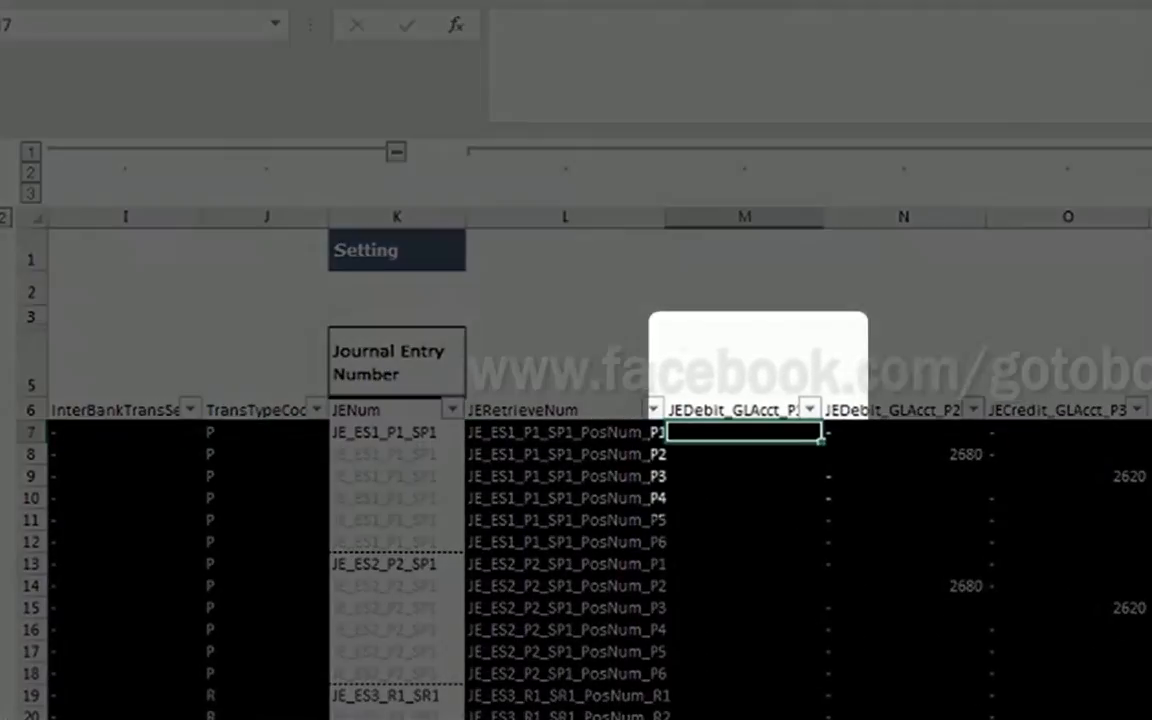
pyautogui.write('=if(')
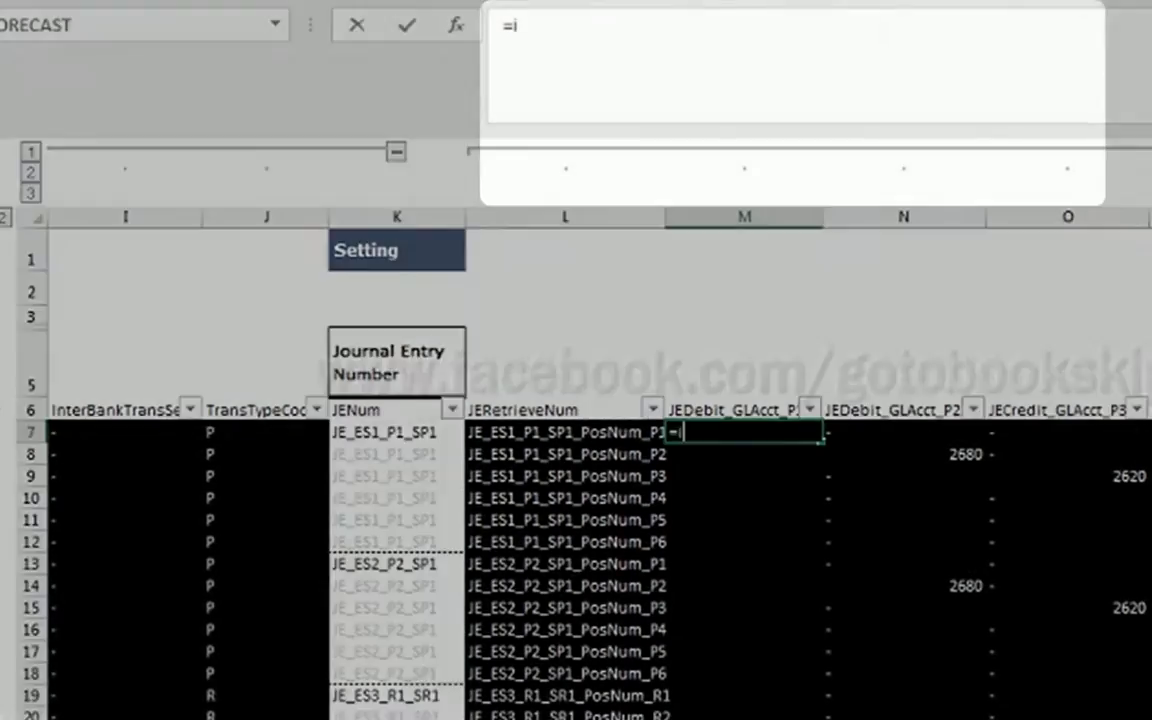
pyautogui.press('Left')
pyautogui.press('Left')
pyautogui.press('Left')
pyautogui.press('Left')
pyautogui.press('Left')
pyautogui.press('Left')
pyautogui.press('Left')
pyautogui.press('Left')
pyautogui.press('Left')
pyautogui.press('Right')
pyautogui.press('Right')
pyautogui.write('=1')
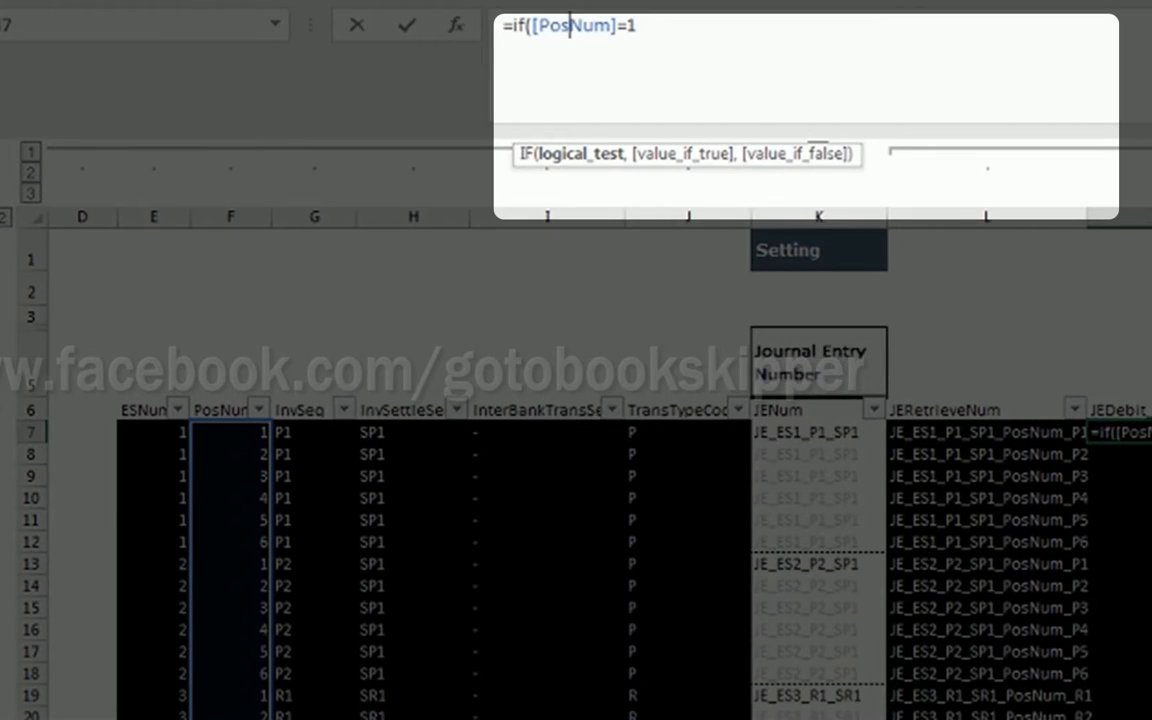
# Wrap the IF test in AND, adding the condition [TransTypeCode]="P" without the @ sign, and close the test.
pyautogui.click(534, 25)
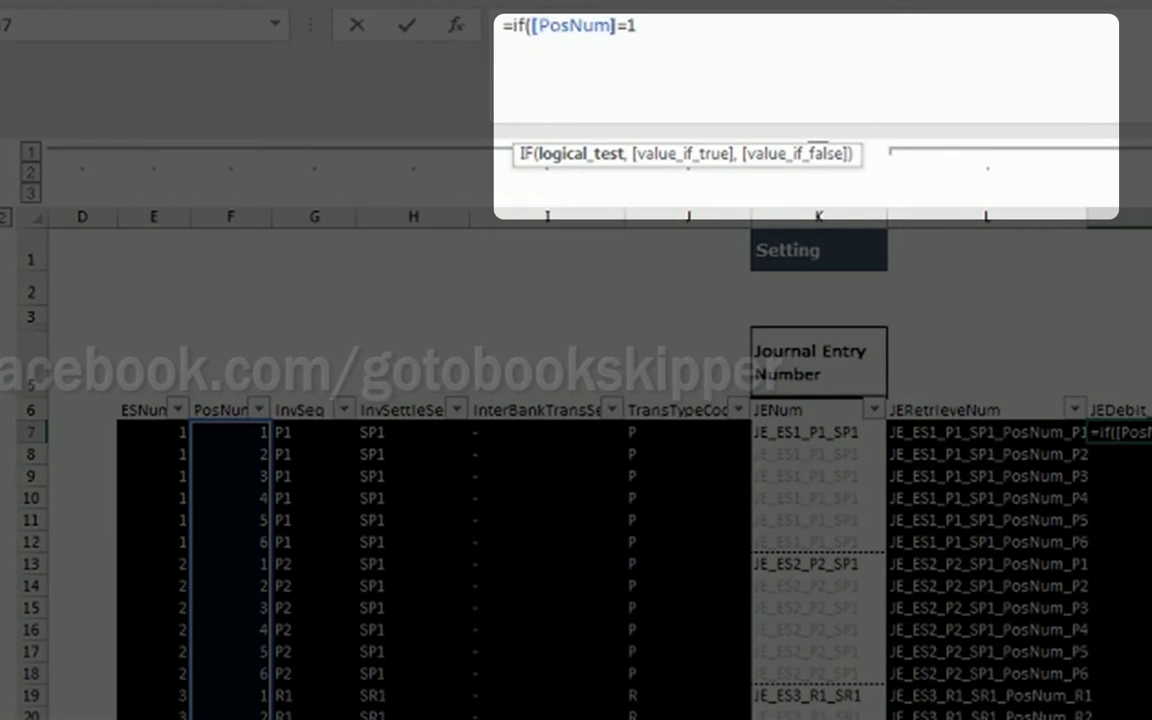
pyautogui.write('and(')
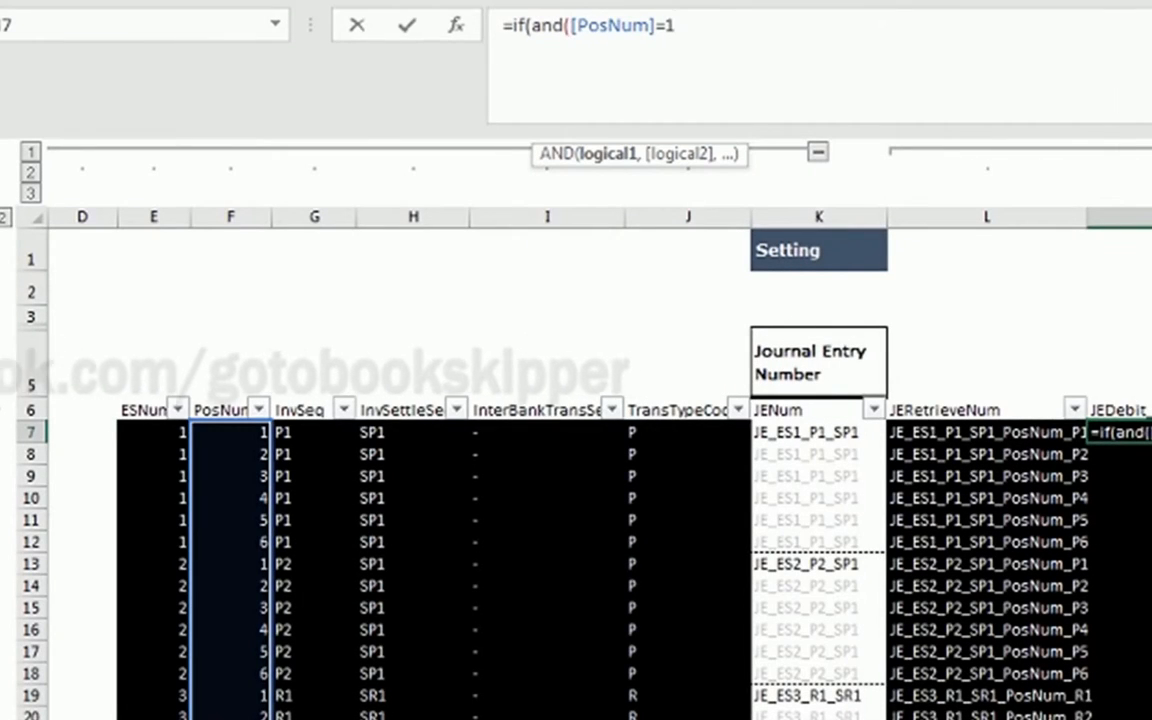
pyautogui.write(',')
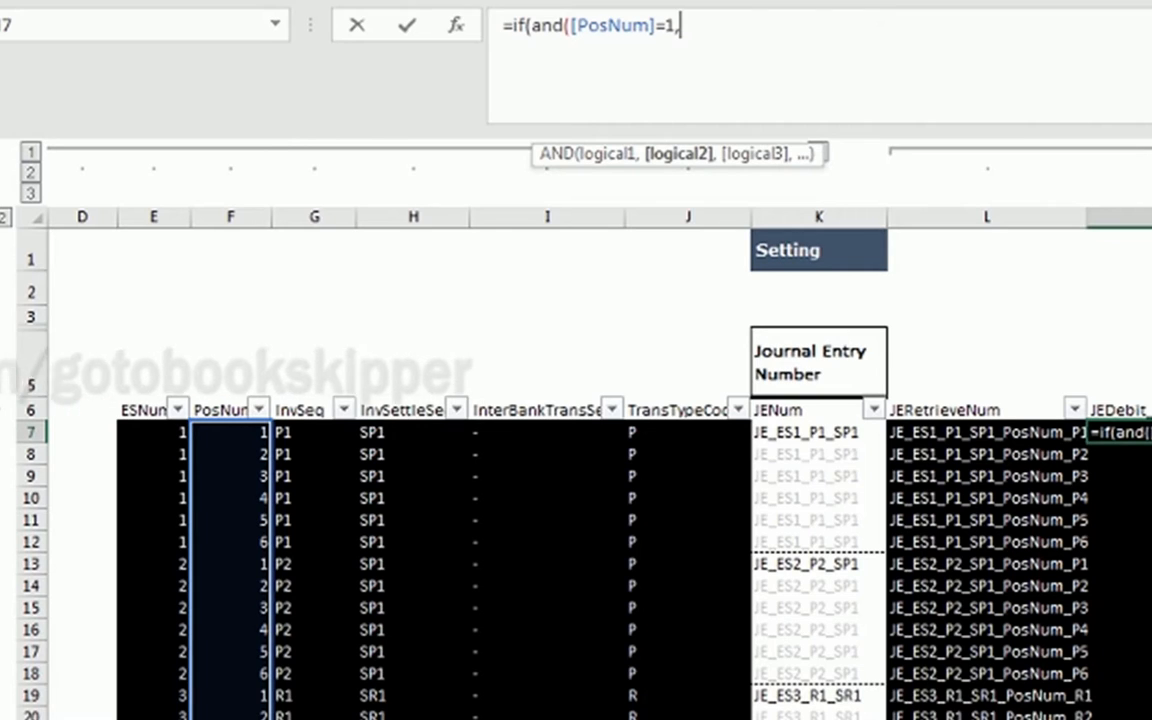
pyautogui.click(688, 432)
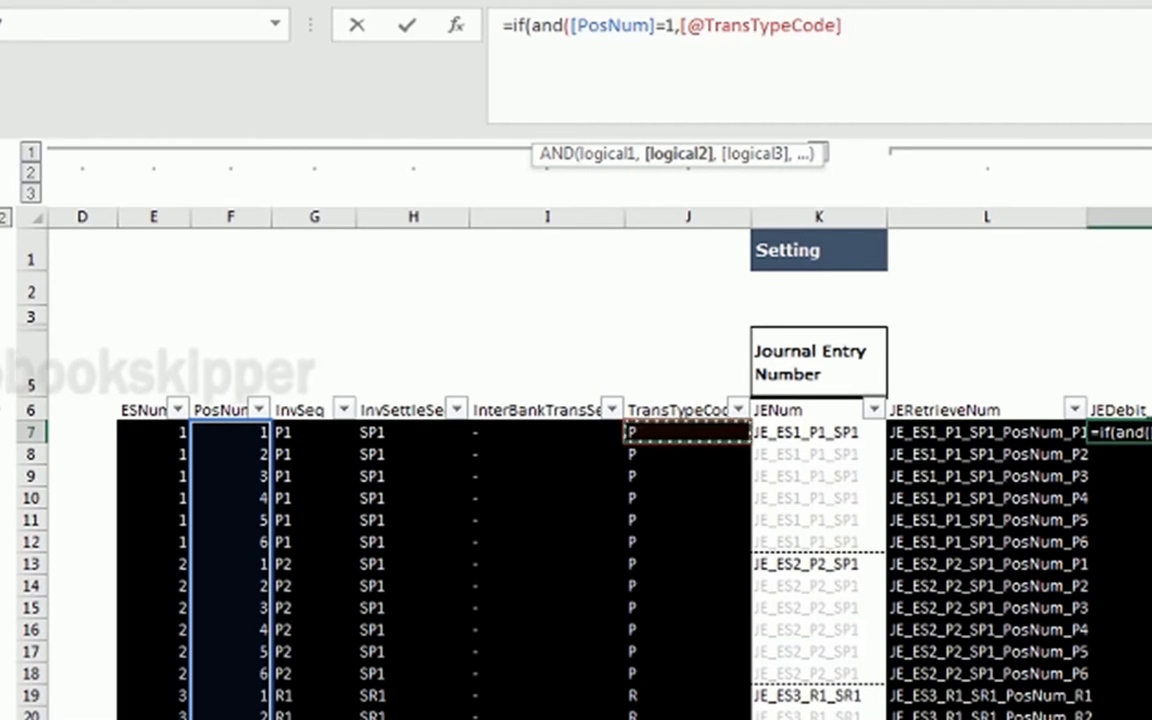
pyautogui.press('BackSpace')
pyautogui.press('End')
pyautogui.write('=')
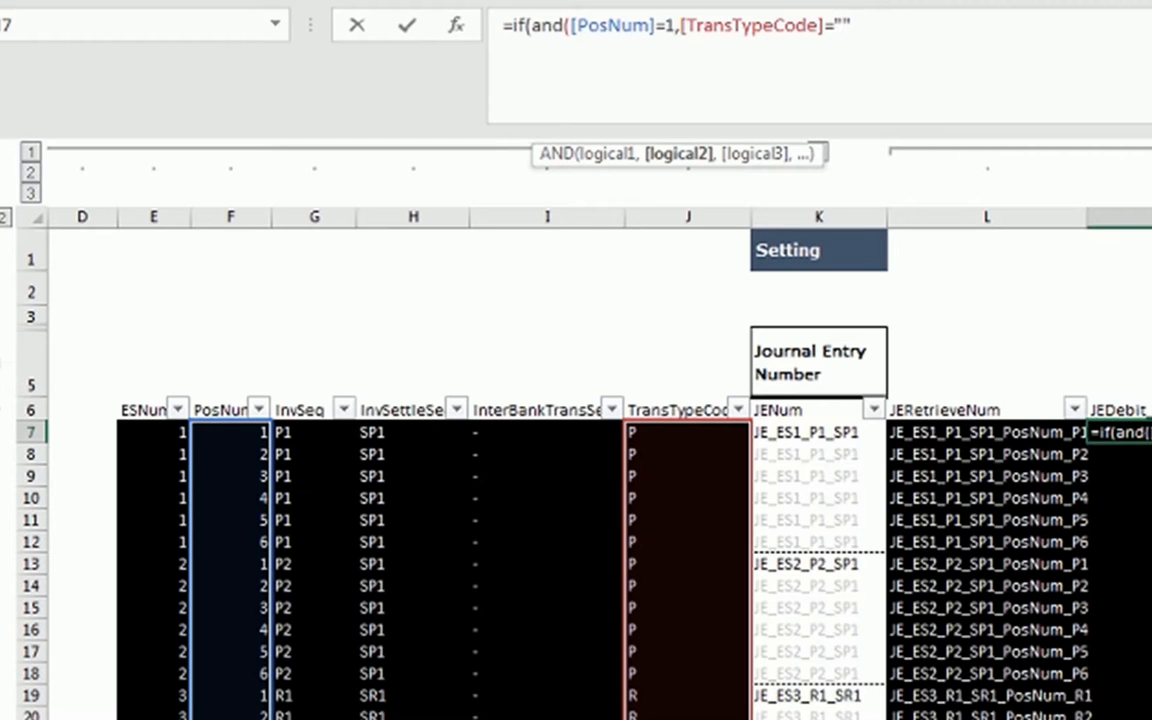
pyautogui.write('"P"),')
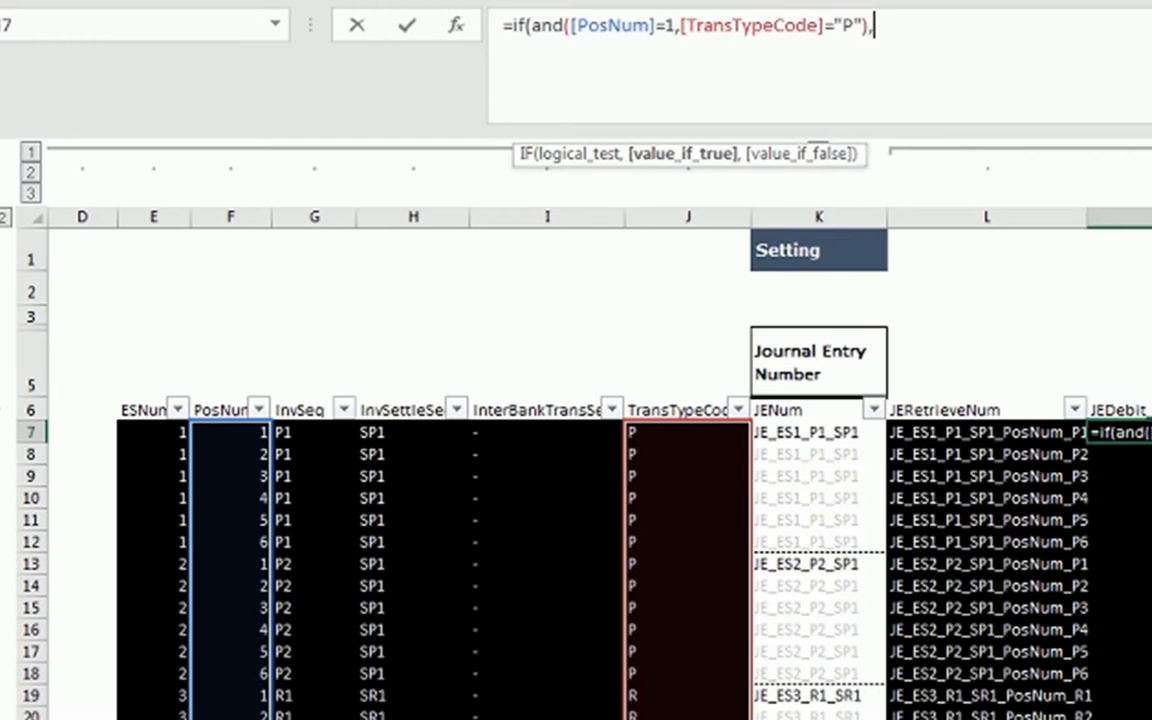
# Begin an INDEX function on a new formula line and switch to the TransSource sheet of InpV10.xlsx for its reference.
pyautogui.hotkey('alt', 'Return')
pyautogui.write('index(')
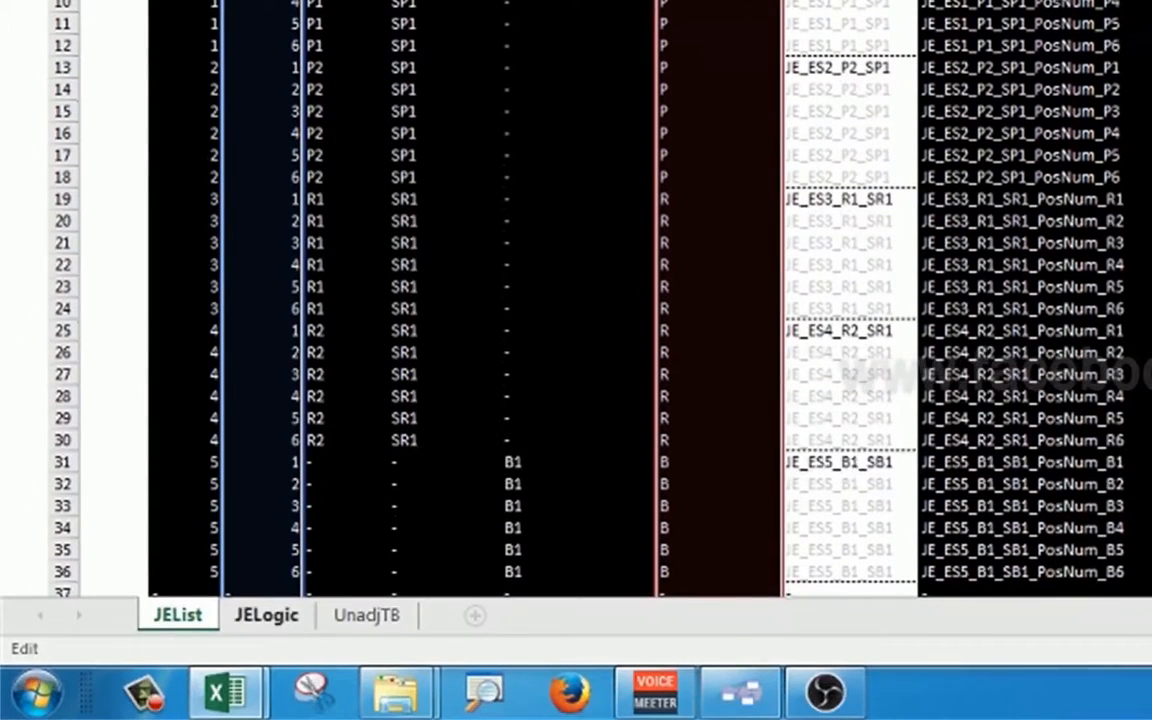
pyautogui.moveTo(225, 692)
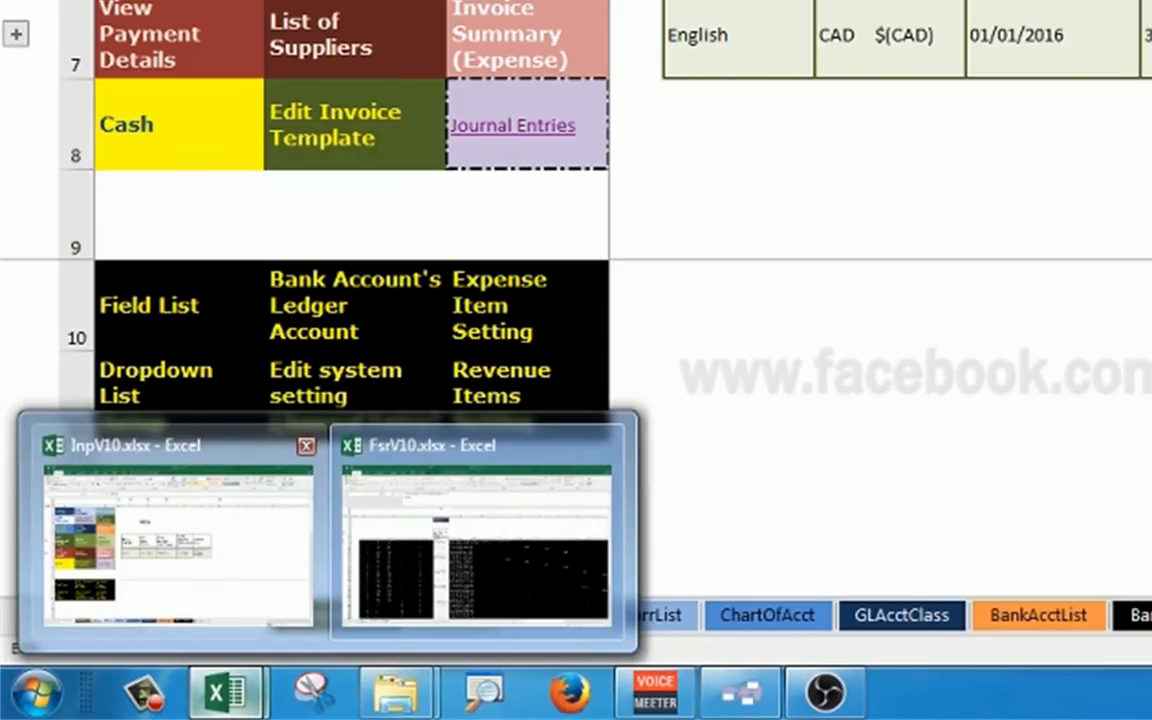
pyautogui.click(165, 540)
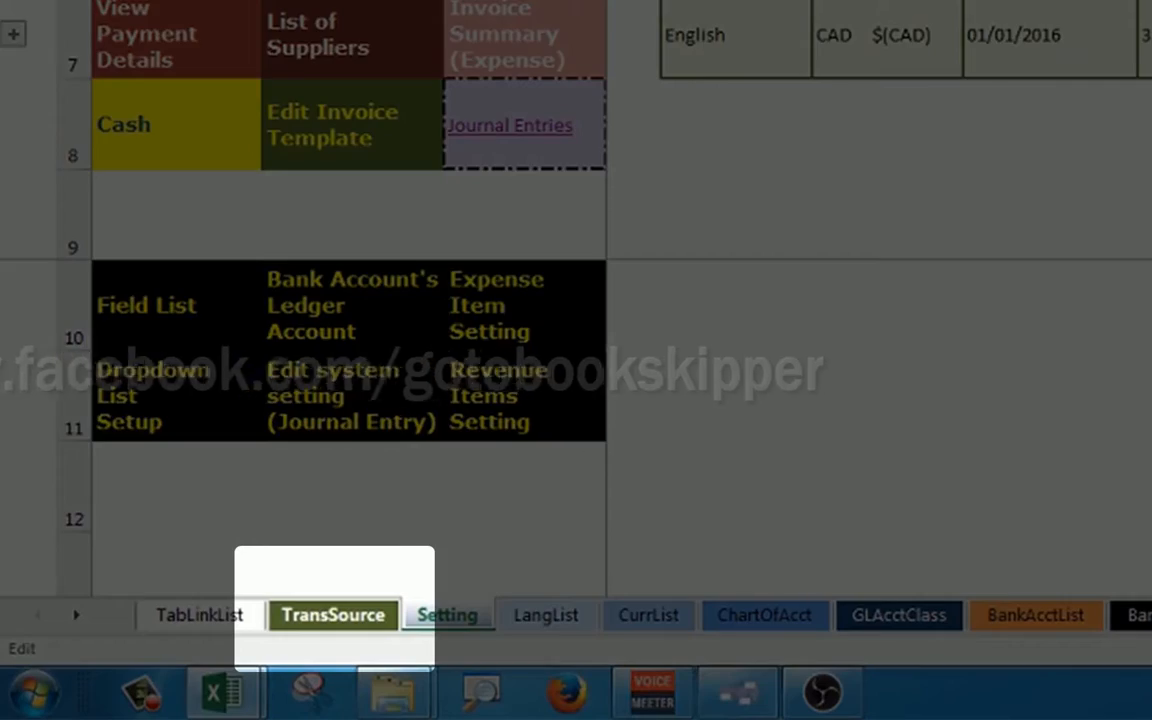
pyautogui.click(332, 632)
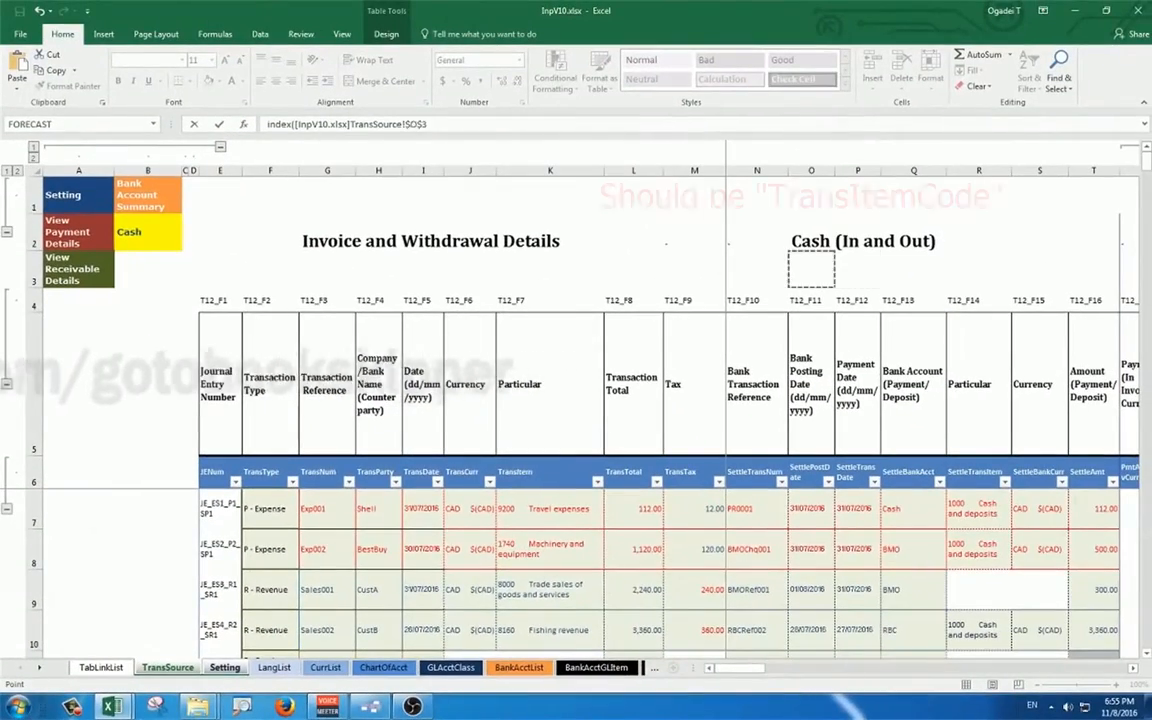
# Set the INDEX array to the whole TransItemCode column of the TransSource table, without the @ sign.
pyautogui.press('Right')
pyautogui.press('Right')
pyautogui.press('Right')
pyautogui.press('Right')
pyautogui.press('Right')
pyautogui.press('Right')
pyautogui.press('Right')
pyautogui.press('Right')
pyautogui.press('Right')
pyautogui.press('Right')
pyautogui.press('Right')
pyautogui.press('Right')
pyautogui.press('Right')
pyautogui.press('Right')
pyautogui.press('Right')
pyautogui.press('Right')
pyautogui.press('Right')
pyautogui.press('Right')
pyautogui.press('Right')
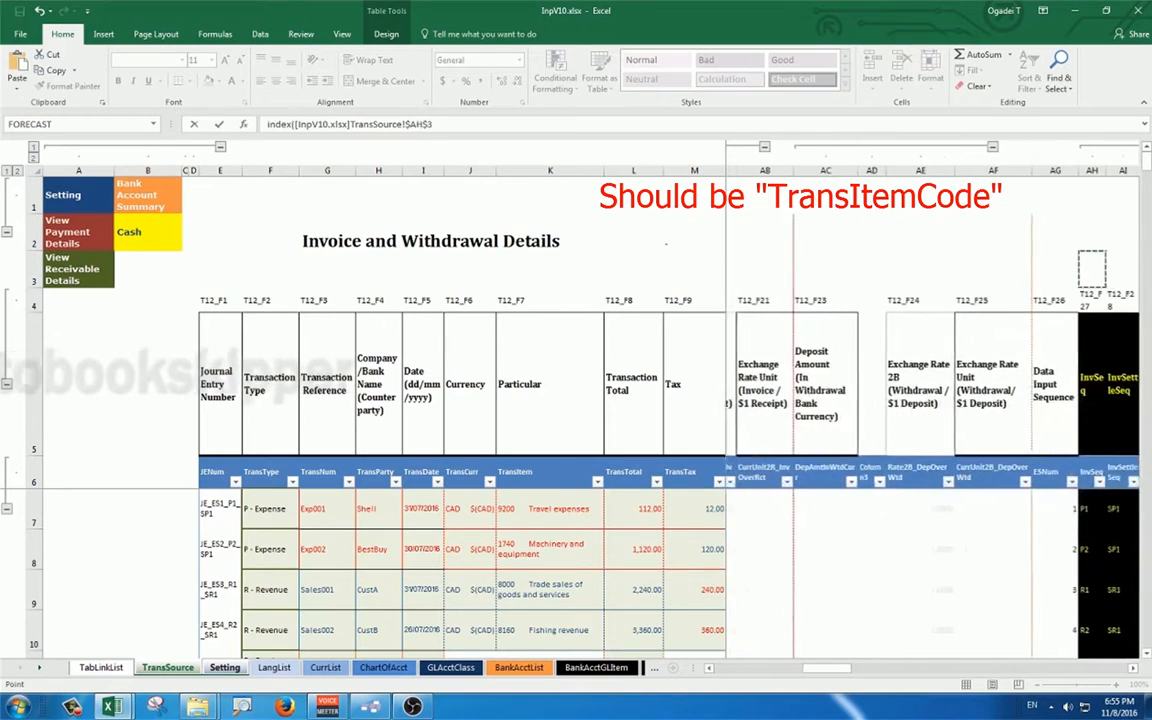
pyautogui.press('Right')
pyautogui.press('Right')
pyautogui.press('Right')
pyautogui.press('Right')
pyautogui.press('Right')
pyautogui.press('Right')
pyautogui.press('Right')
pyautogui.press('Right')
pyautogui.press('Right')
pyautogui.press('Right')
pyautogui.press('Right')
pyautogui.press('Right')
pyautogui.press('Right')
pyautogui.press('Right')
pyautogui.press('Right')
pyautogui.press('Right')
pyautogui.press('Right')
pyautogui.press('Right')
pyautogui.press('Right')
pyautogui.press('Right')
pyautogui.press('Right')
pyautogui.press('Right')
pyautogui.press('Right')
pyautogui.press('Right')
pyautogui.press('Right')
pyautogui.press('Right')
pyautogui.press('Right')
pyautogui.press('Right')
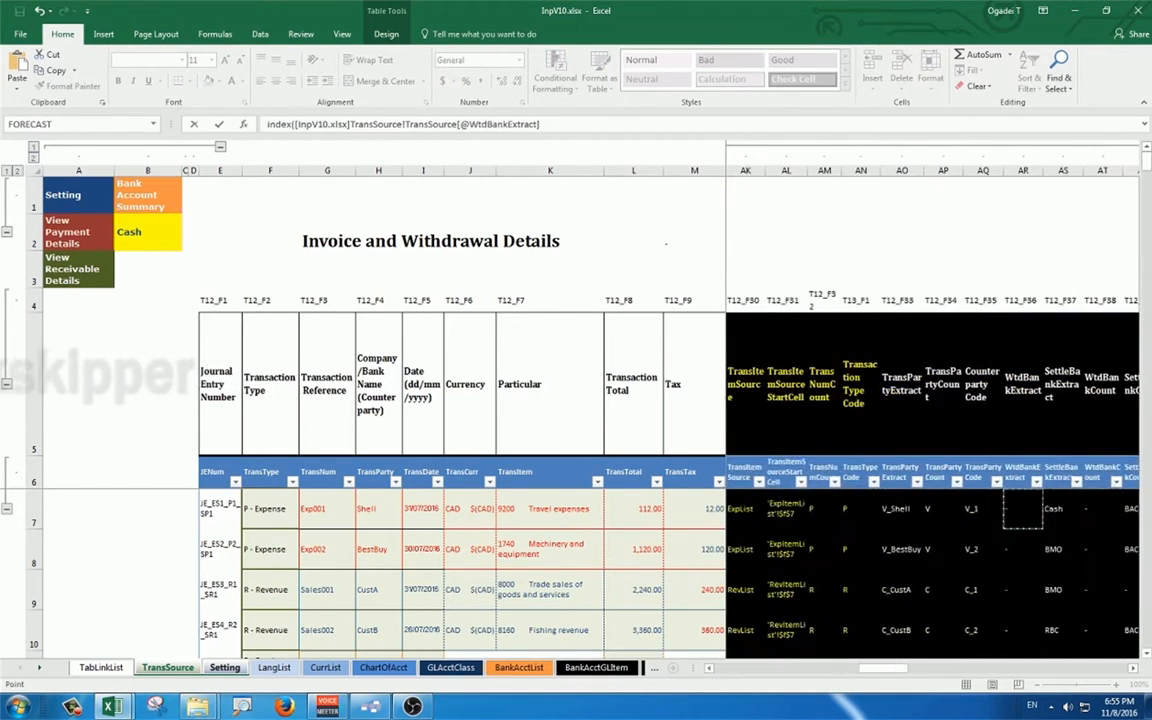
pyautogui.press('Right')
pyautogui.press('Right')
pyautogui.press('Right')
pyautogui.press('Right')
pyautogui.press('Right')
pyautogui.press('Right')
pyautogui.press('Right')
pyautogui.press('Right')
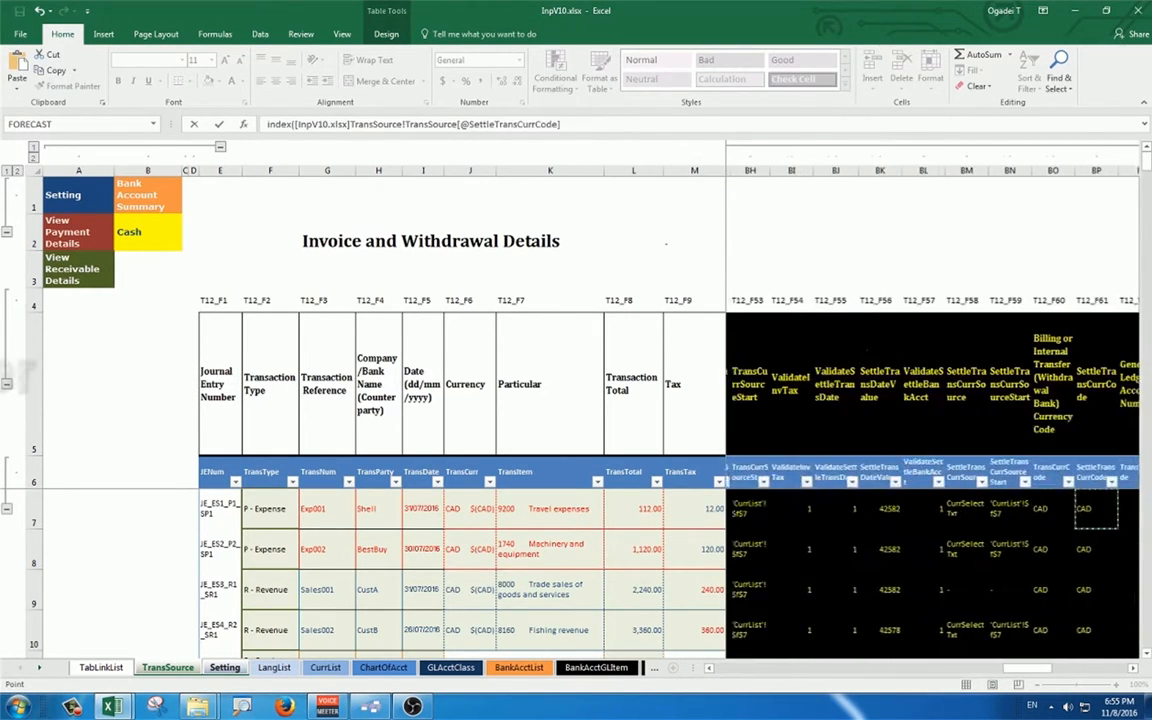
pyautogui.press('Right')
pyautogui.press('Right')
pyautogui.press('Right')
pyautogui.press('Right')
pyautogui.press('Right')
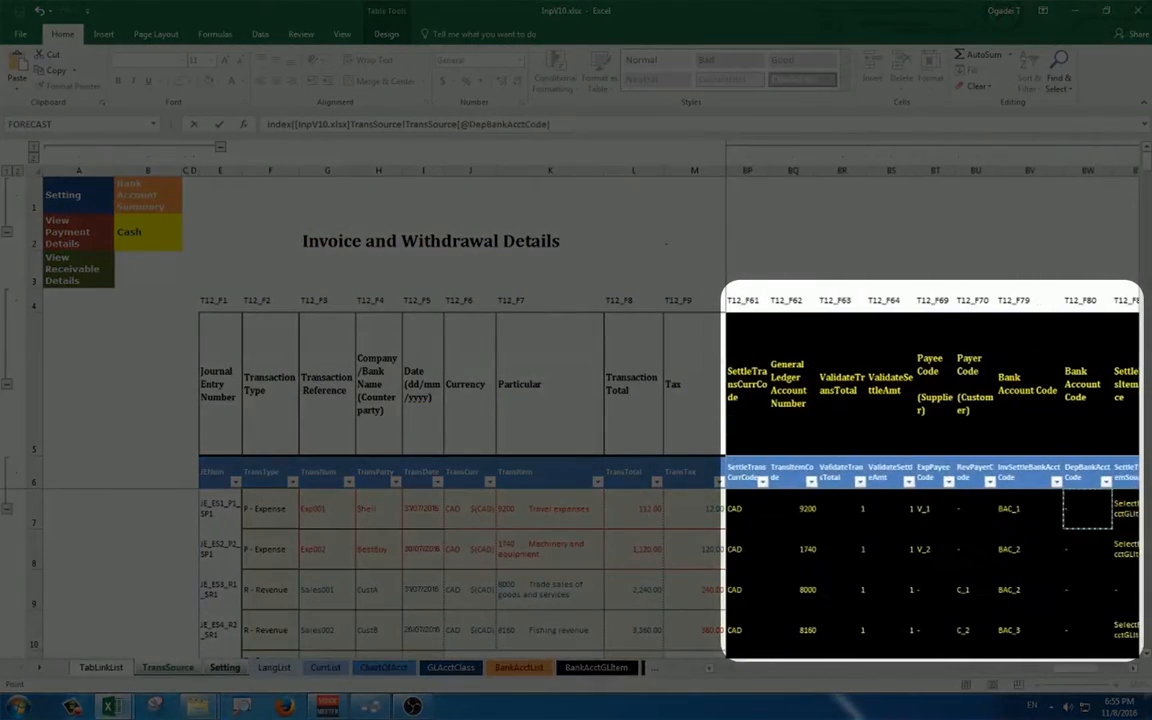
pyautogui.press('Left')
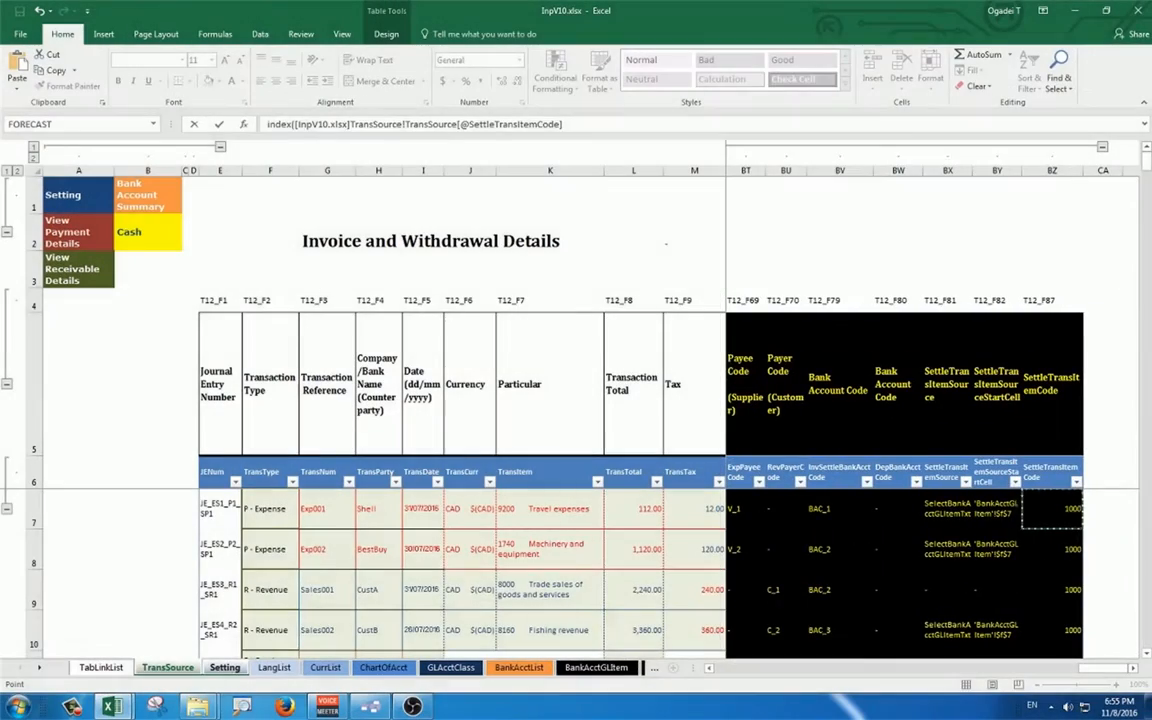
pyautogui.press('Left')
pyautogui.press('Left')
pyautogui.press('Left')
pyautogui.press('Left')
pyautogui.press('Left')
pyautogui.press('Left')
pyautogui.press('Left')
pyautogui.press('Left')
pyautogui.press('Left')
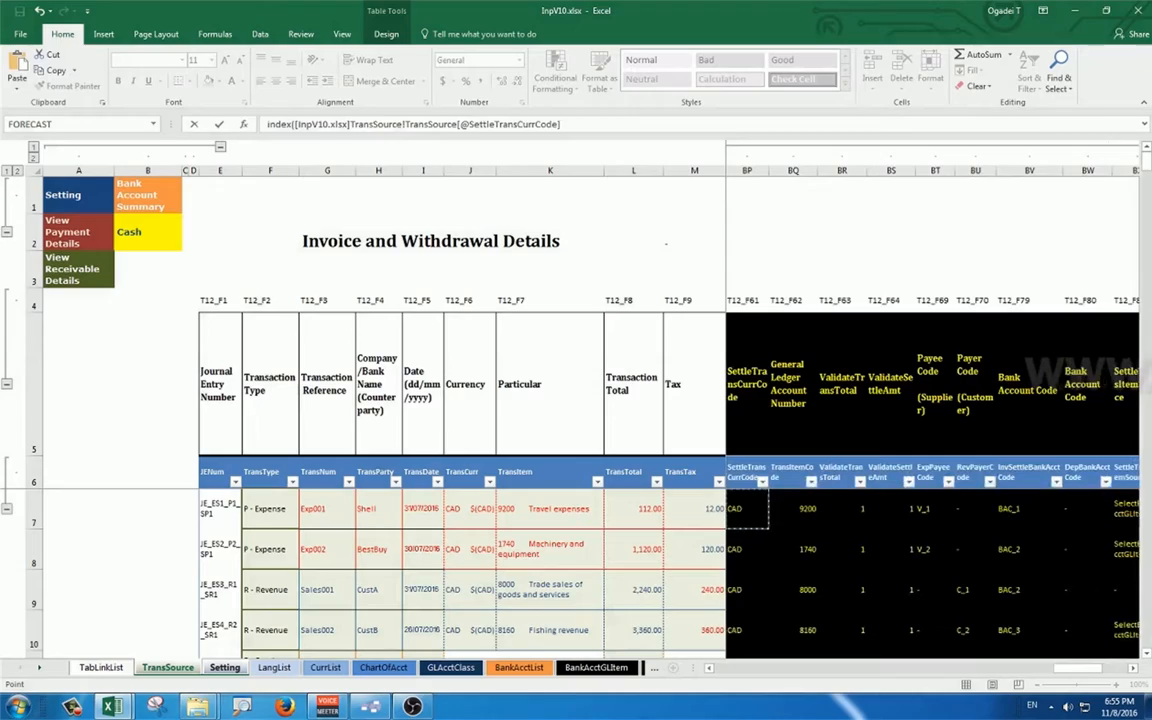
pyautogui.press('Right')
pyautogui.press('Right')
pyautogui.press('Right')
pyautogui.press('Right')
pyautogui.press('Right')
pyautogui.press('Right')
pyautogui.press('Right')
pyautogui.press('Right')
pyautogui.press('Right')
pyautogui.press('Right')
pyautogui.press('Right')
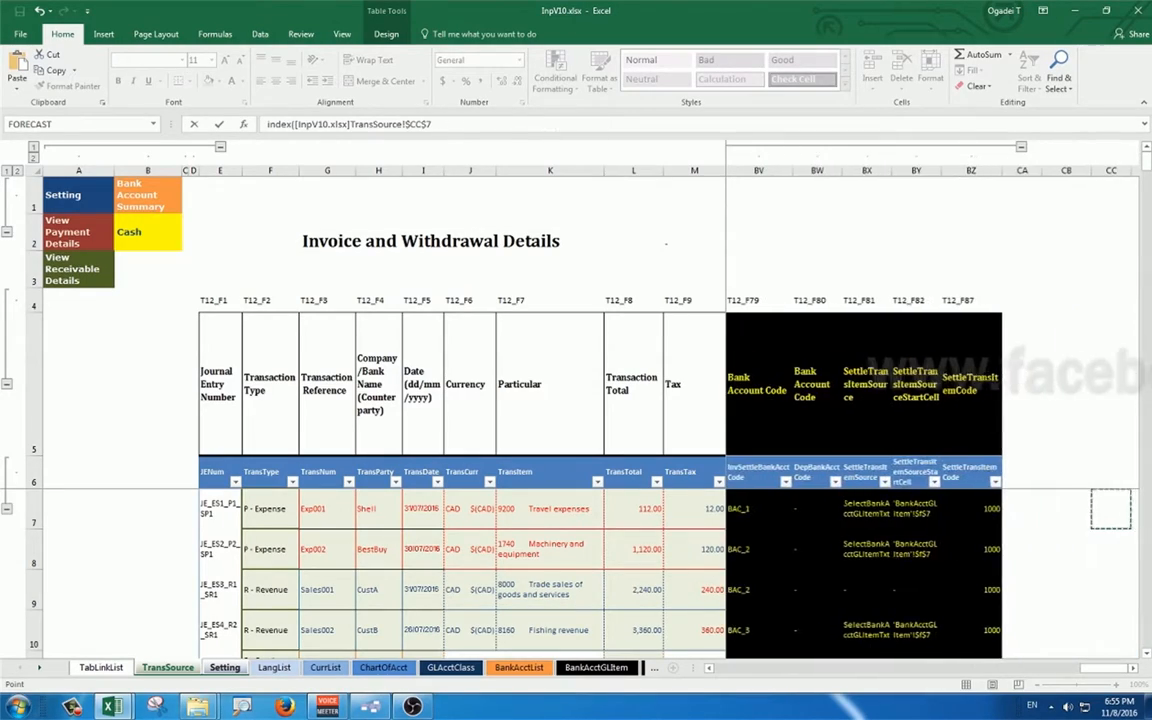
pyautogui.press('Left')
pyautogui.press('Left')
pyautogui.press('Left')
pyautogui.press('Left')
pyautogui.press('Left')
pyautogui.press('Left')
pyautogui.press('Left')
pyautogui.press('Left')
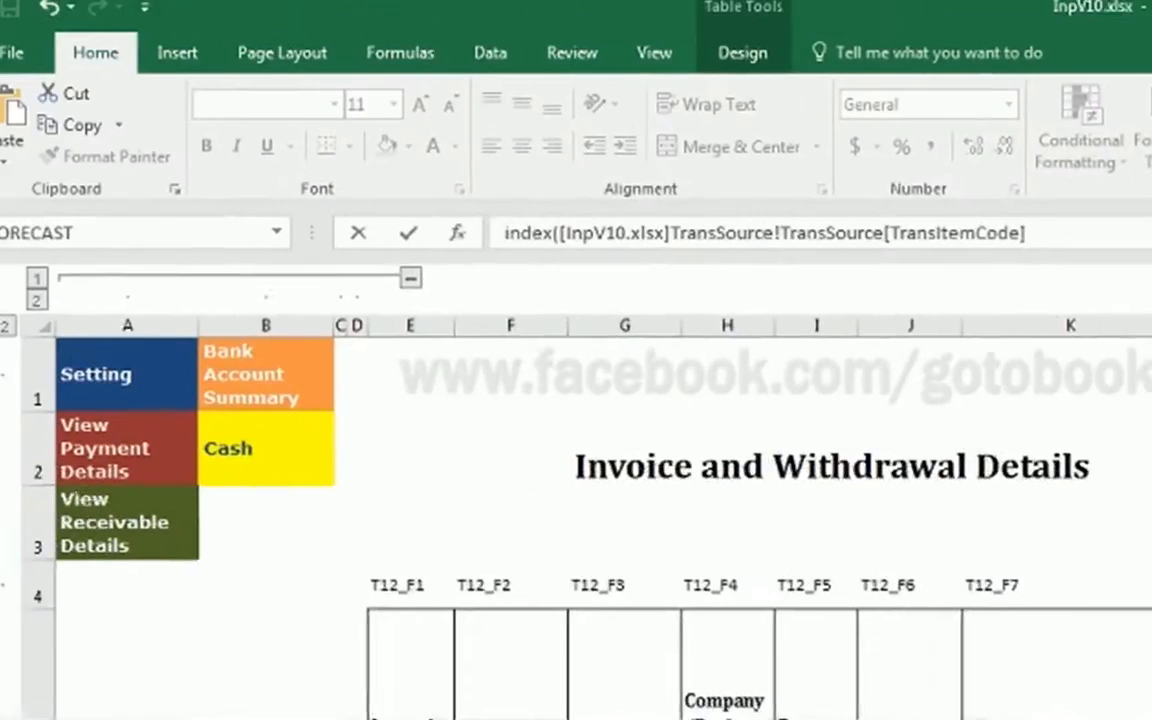
pyautogui.write(',')
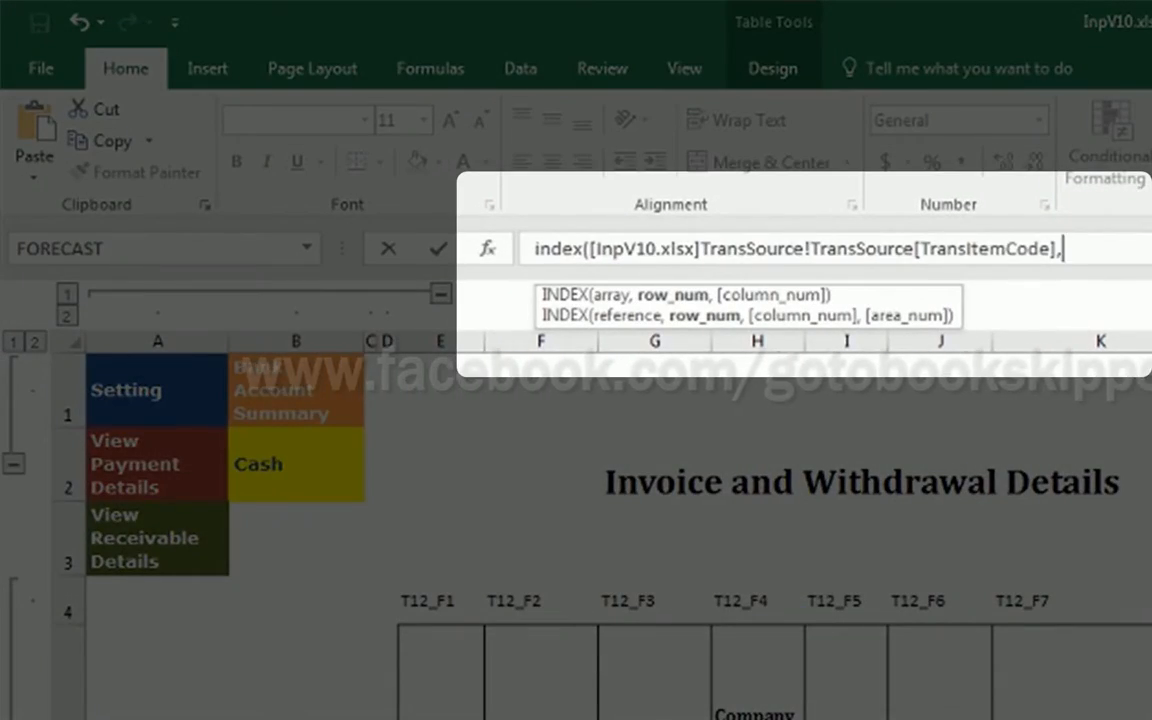
# Nest a MATCH function on a new line and, back in FsrV10.xlsx, use [JENum] without the @ sign as its lookup value.
pyautogui.write('match(')
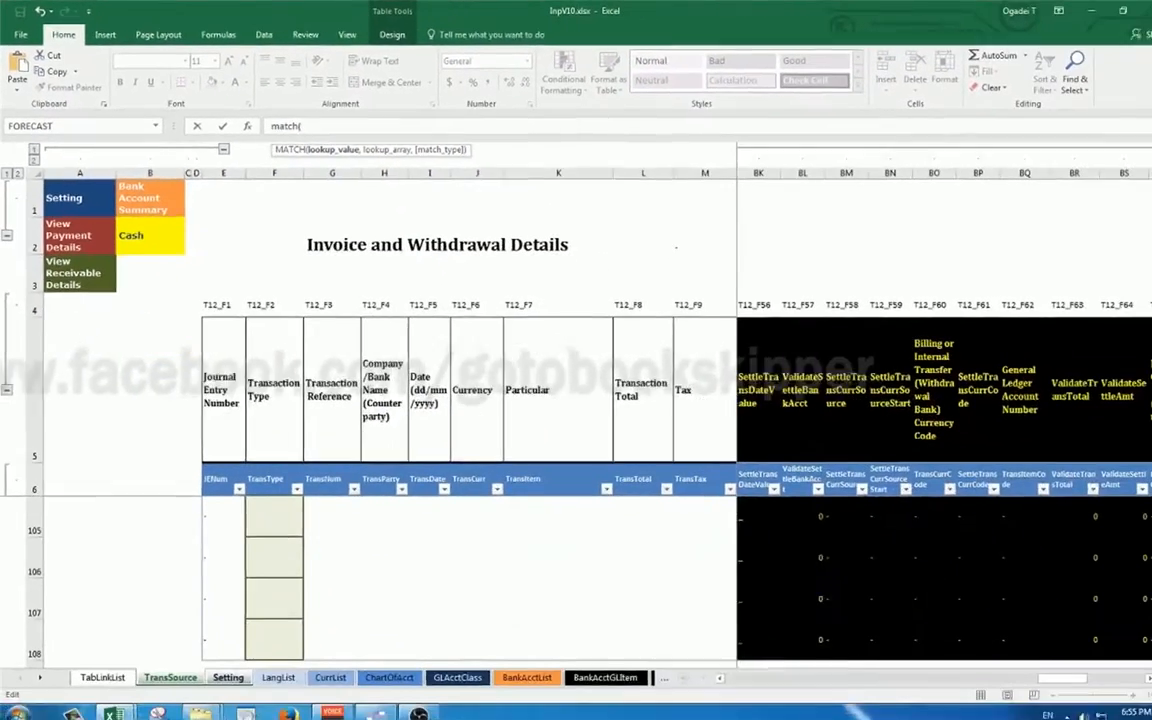
pyautogui.click(112, 706)
pyautogui.click(244, 630)
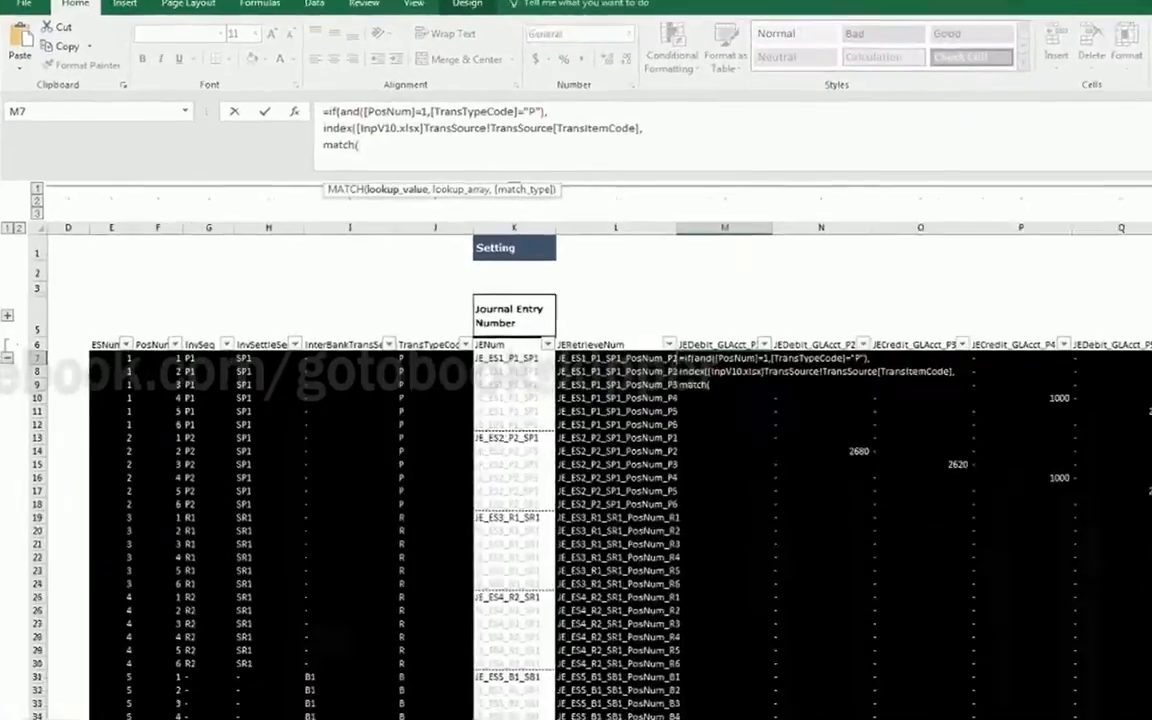
pyautogui.click(425, 328)
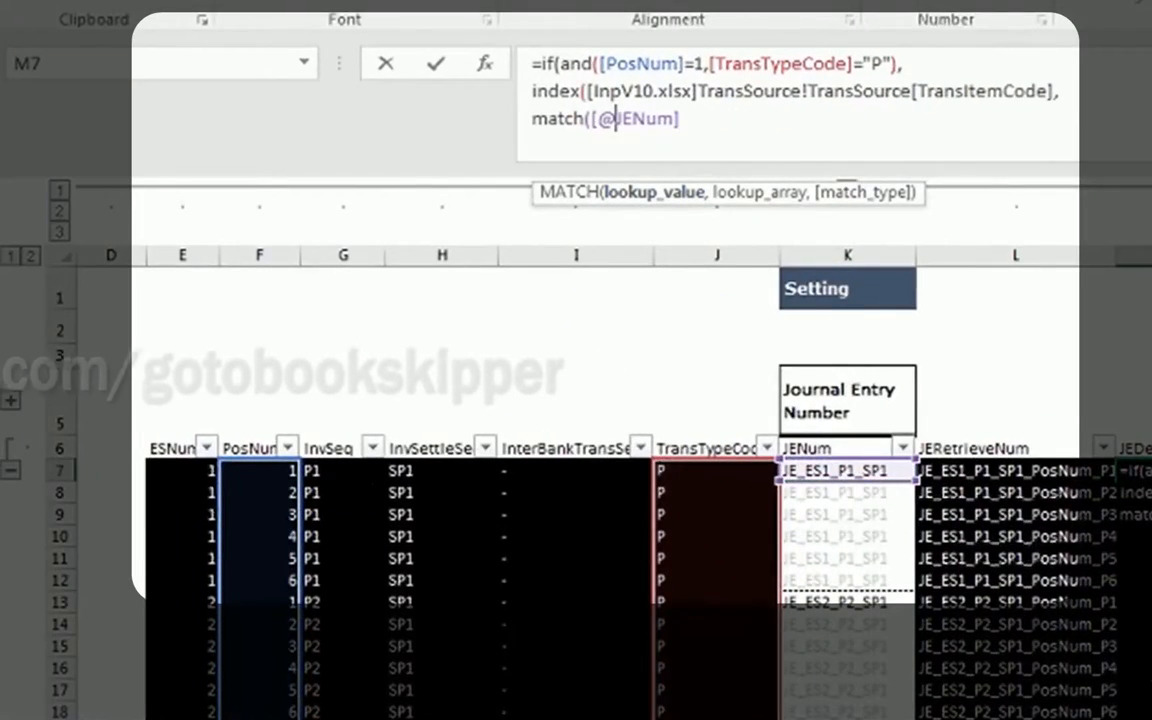
pyautogui.press('BackSpace')
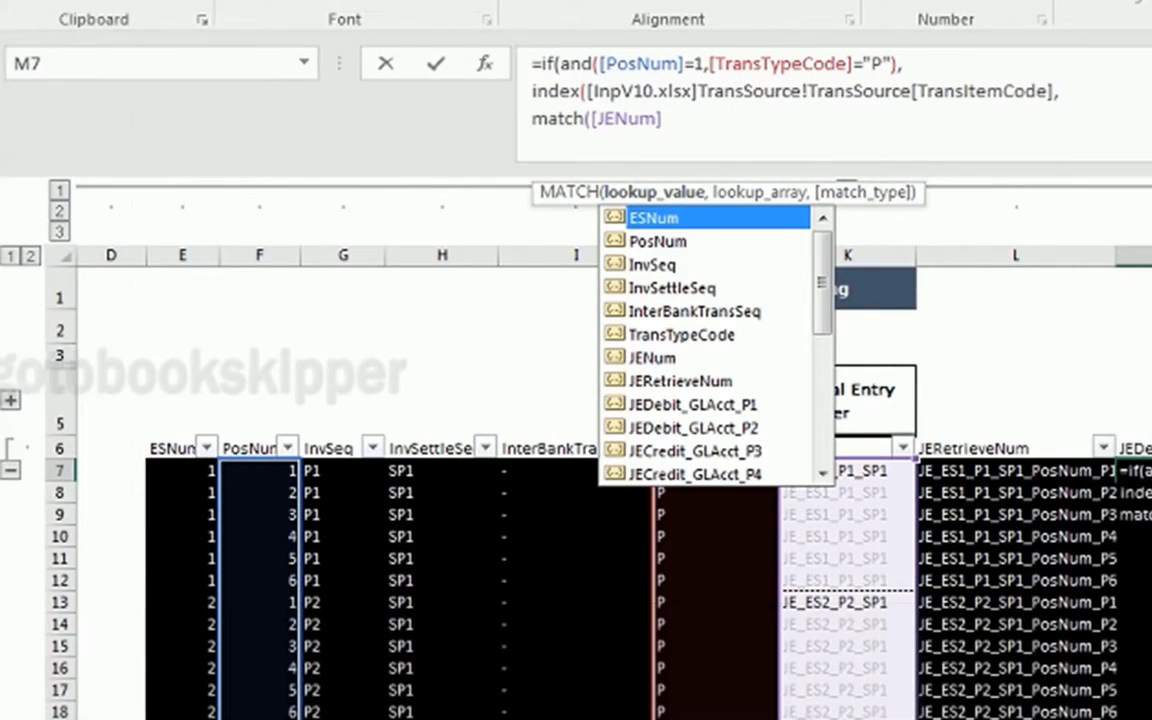
pyautogui.hotkey('ctrl', 'shift', 'Right')
pyautogui.write('J')
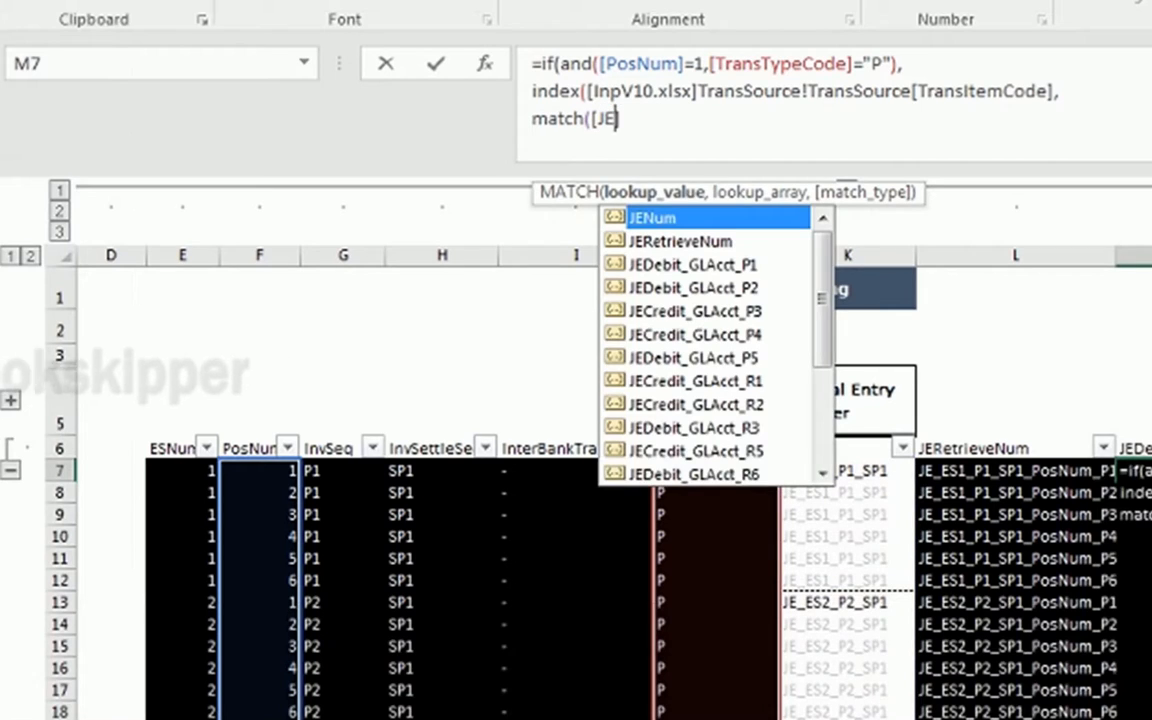
pyautogui.press('Tab')
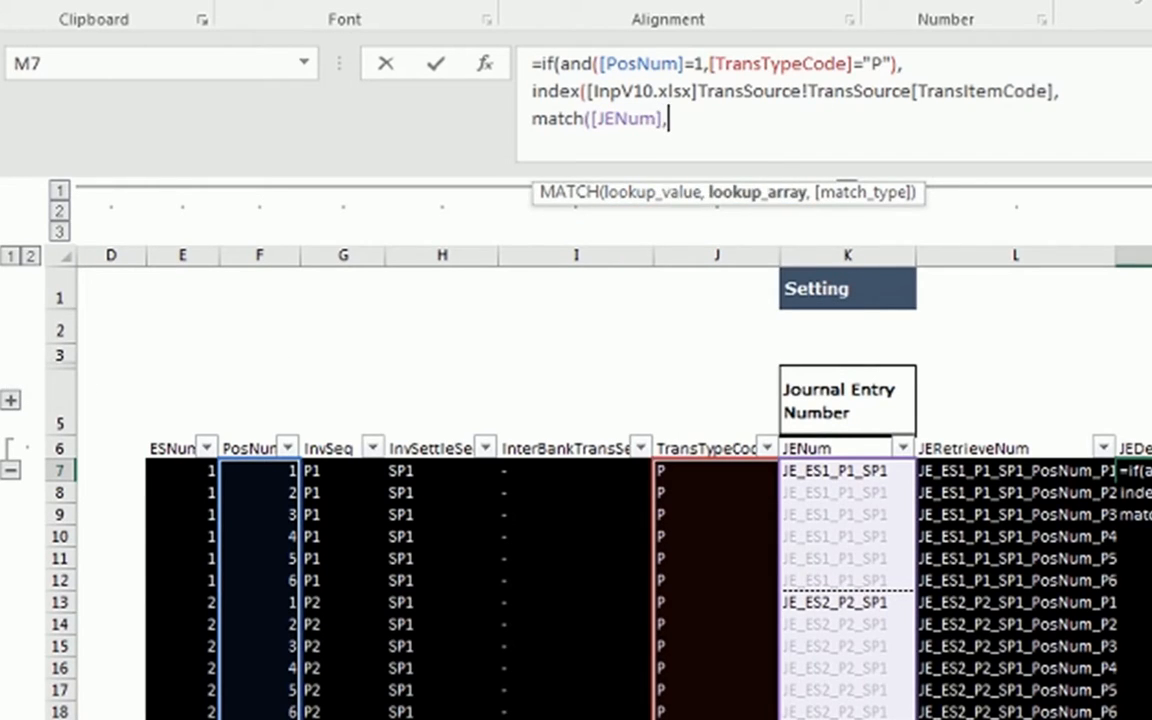
# Copy the INDEX array reference to TransSource[TransItemCode] and paste it as the MATCH function's lookup array.
pyautogui.click(660, 91)
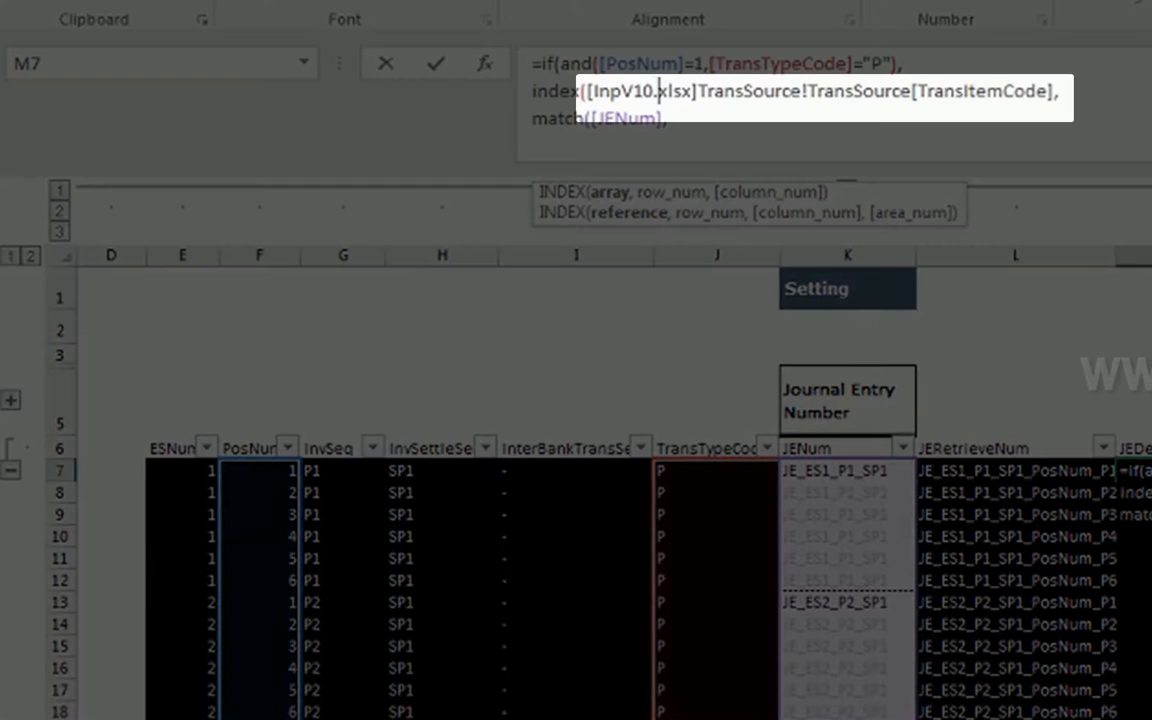
pyautogui.press('Left')
pyautogui.hotkey('shift', 'End')
pyautogui.hotkey('shift', 'Left')
pyautogui.hotkey('ctrl', 'c')
pyautogui.press('Down')
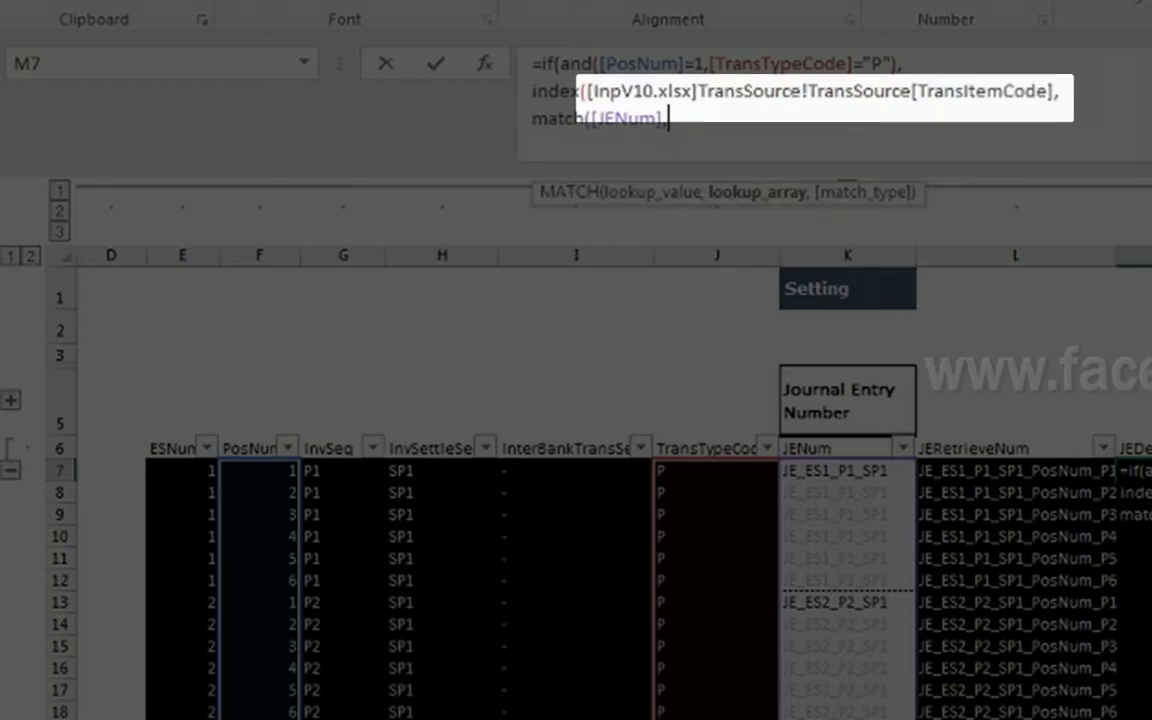
pyautogui.hotkey('ctrl', 'v')
# Change the column in the pasted MATCH lookup array from TransItemCode to JENum.
pyautogui.press('Left')
pyautogui.press('Left')
pyautogui.press('Left')
pyautogui.press('Left')
pyautogui.press('Left')
pyautogui.press('Left')
pyautogui.press('Left')
pyautogui.hotkey('shift', 'Right')
pyautogui.hotkey('shift', 'Right')
pyautogui.hotkey('shift', 'Right')
pyautogui.hotkey('shift', 'Right')
pyautogui.hotkey('shift', 'Right')
pyautogui.hotkey('shift', 'Right')
pyautogui.hotkey('shift', 'Right')
pyautogui.hotkey('shift', 'Right')
pyautogui.hotkey('shift', 'Right')
pyautogui.hotkey('shift', 'Right')
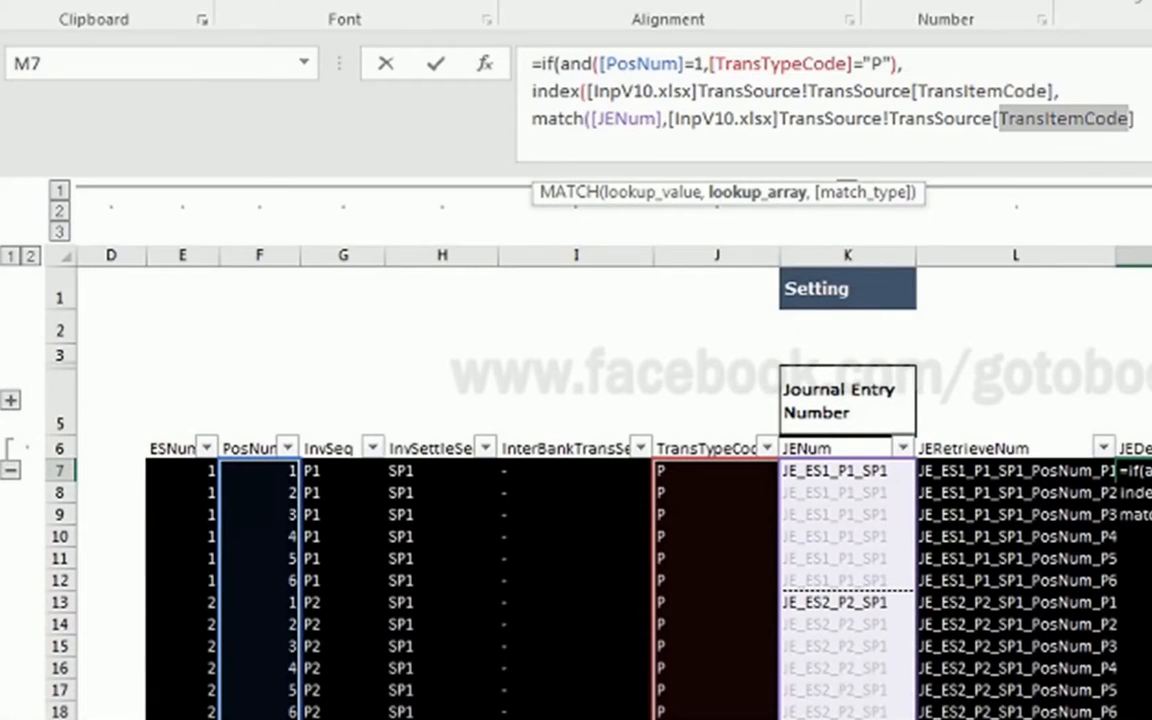
pyautogui.write('JE')
pyautogui.press('Tab')
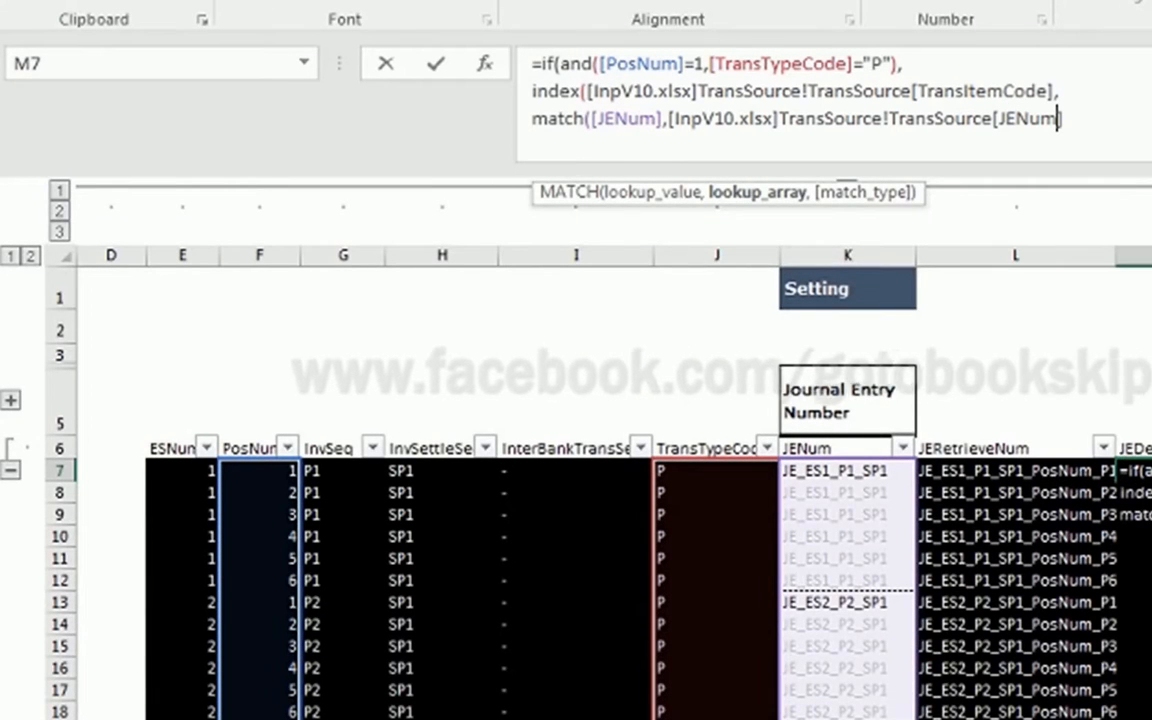
pyautogui.write(']')
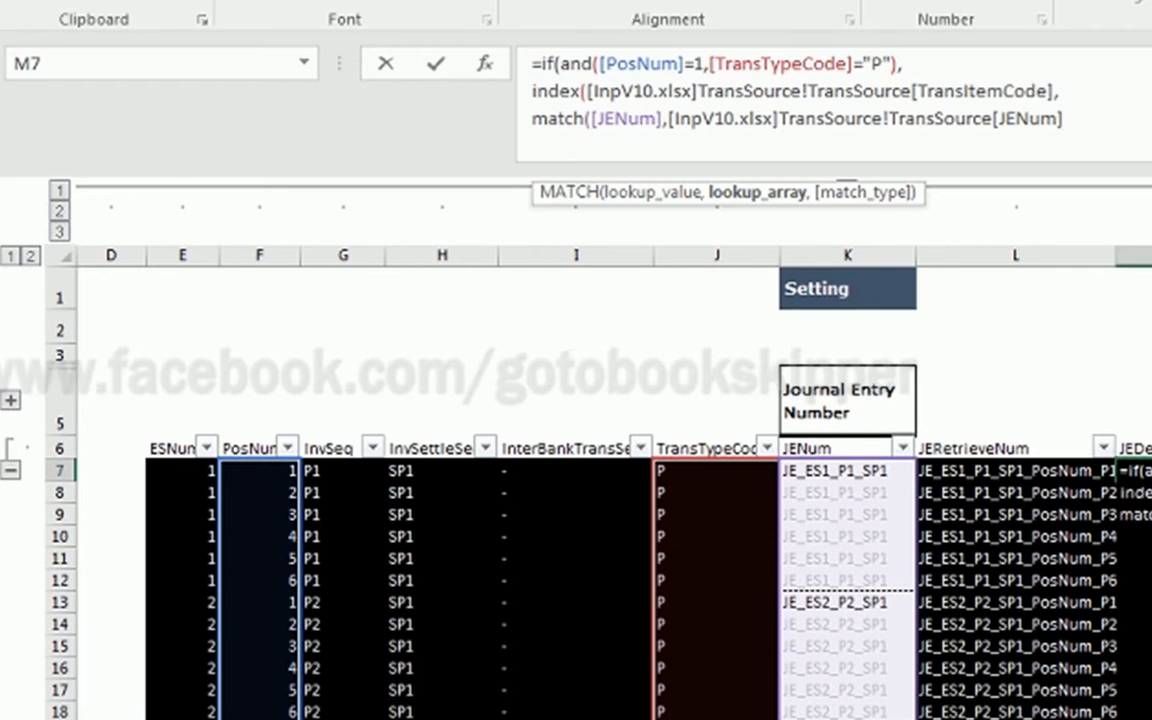
# Give MATCH a match type of 0 and close it, then close the INDEX function on a new formula line.
pyautogui.write(',0')
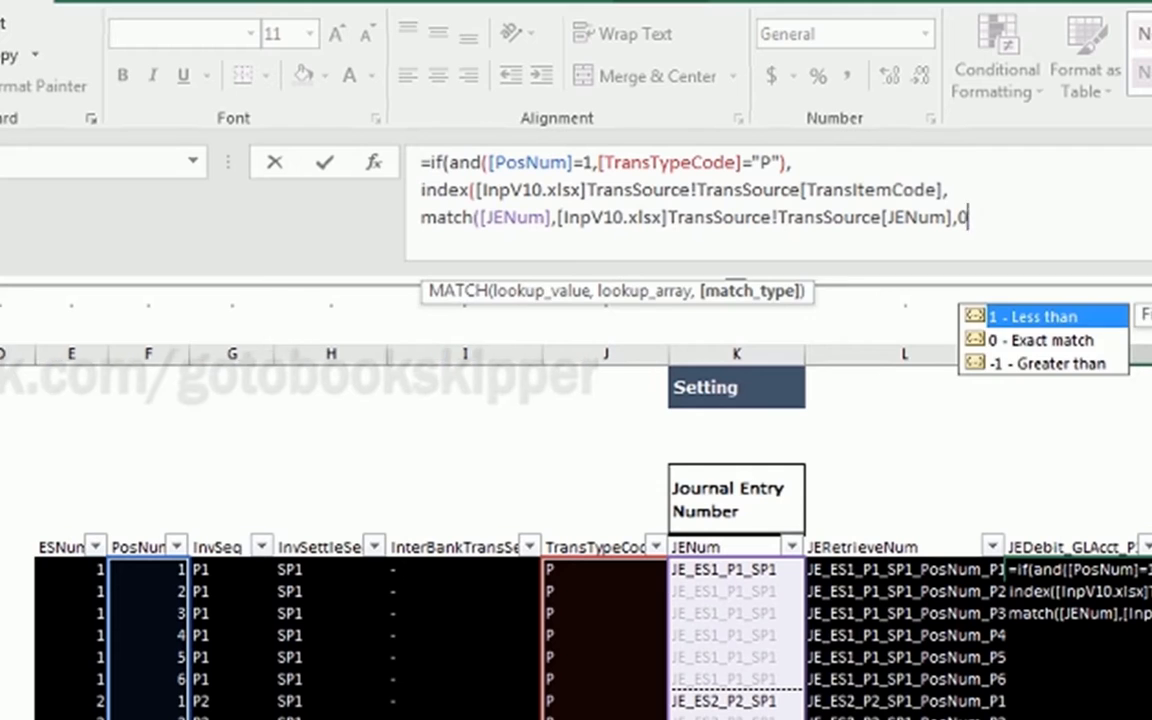
pyautogui.write(')')
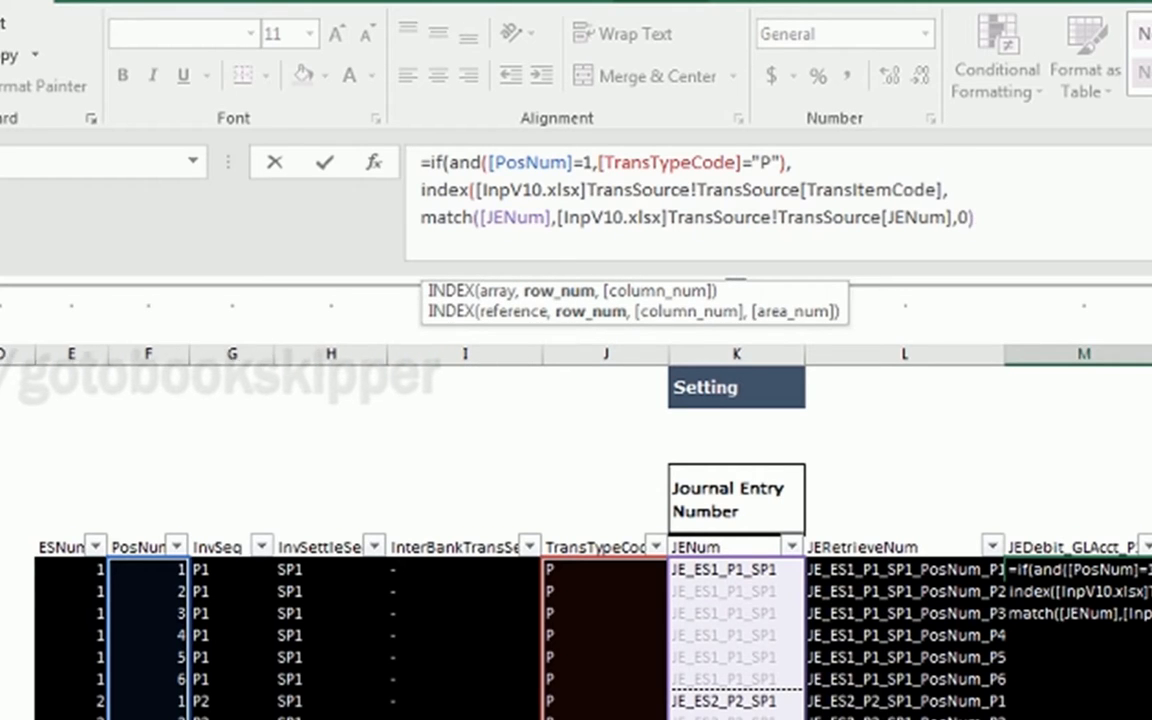
pyautogui.hotkey('alt', 'Return')
pyautogui.press('BackSpace')
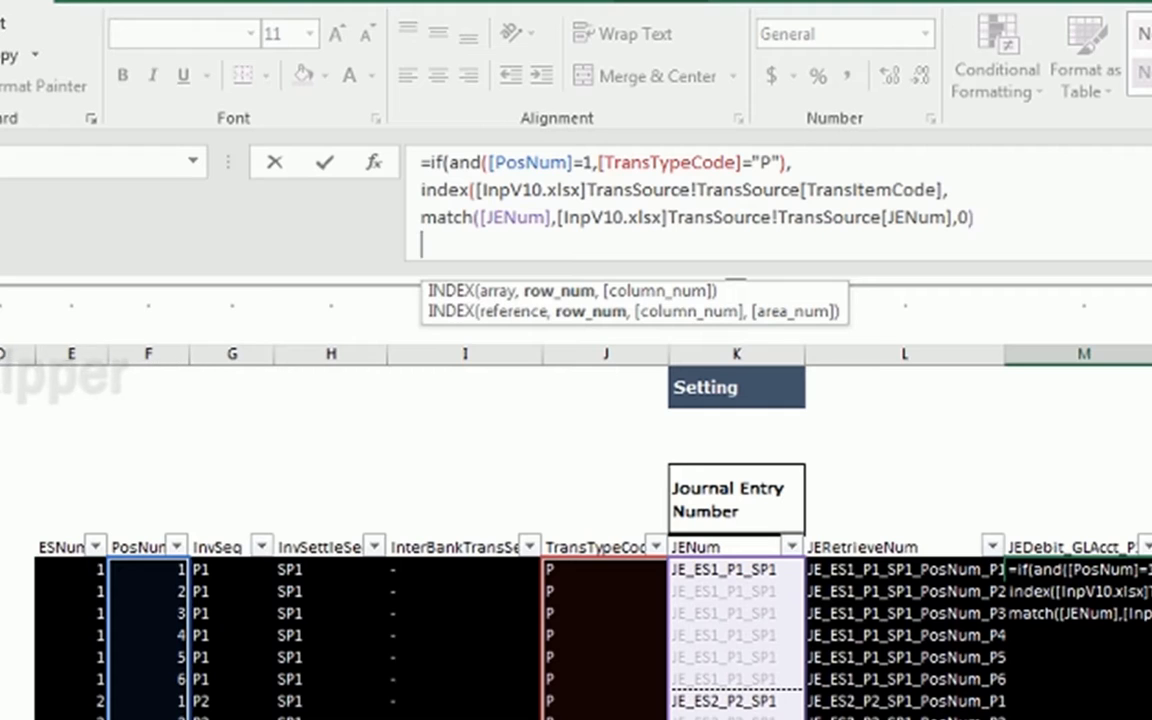
pyautogui.write(',')
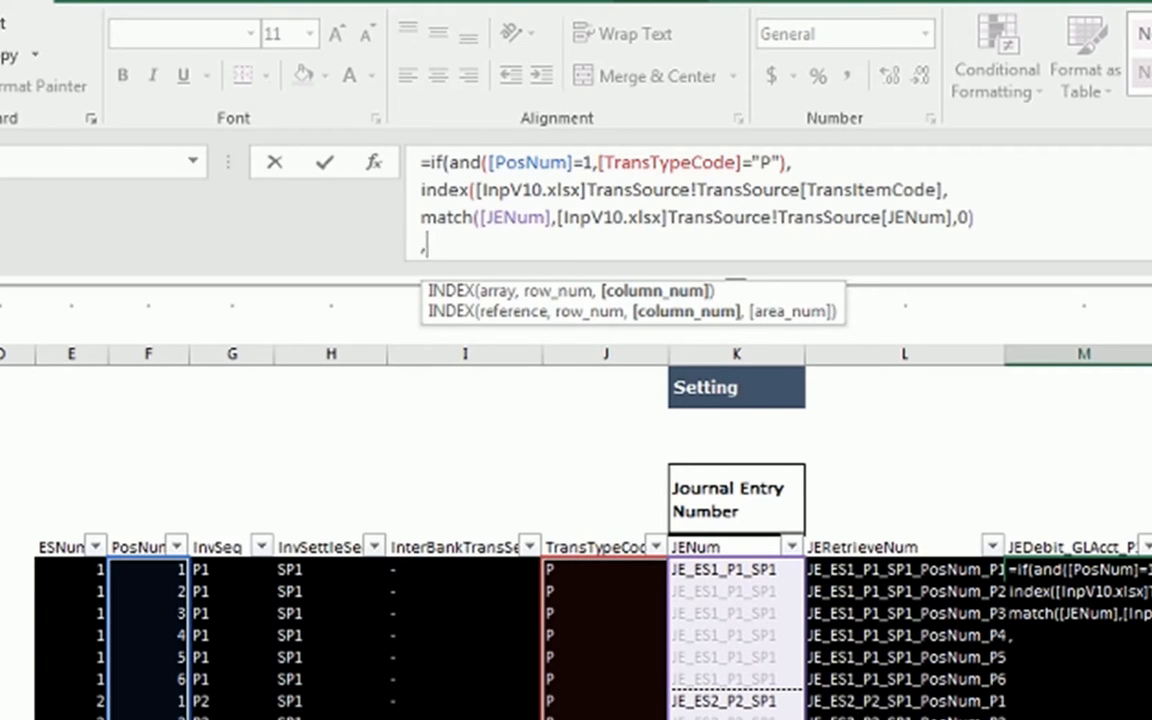
pyautogui.press('BackSpace')
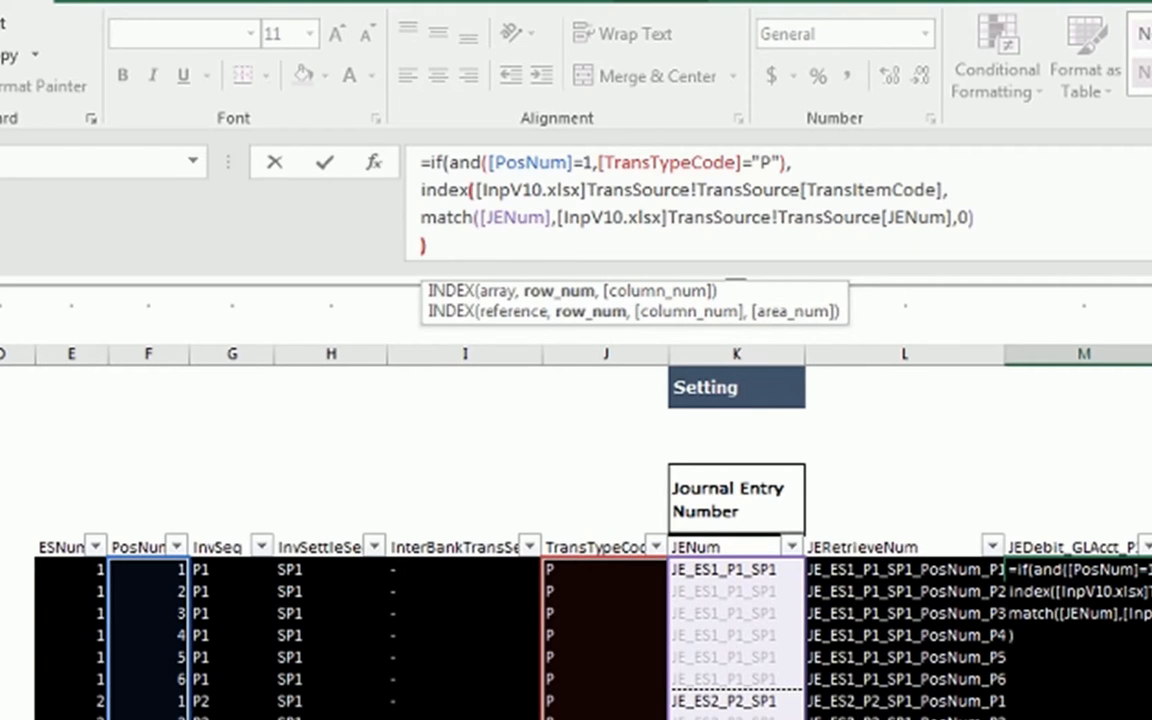
# Review the formula's arguments in order: the AND test, the INDEX array column, and the MATCH lookup value, array and match type.
pyautogui.hotkey('shift', 'Up')
pyautogui.hotkey('shift', 'Up')
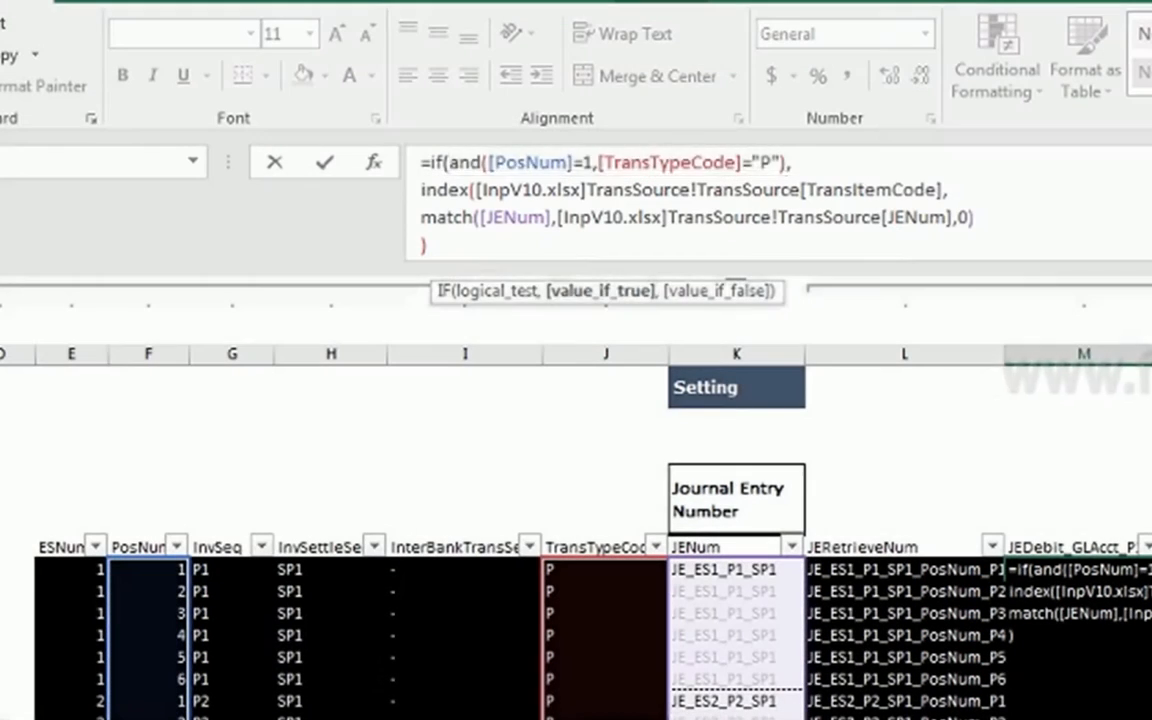
pyautogui.click(498, 291)
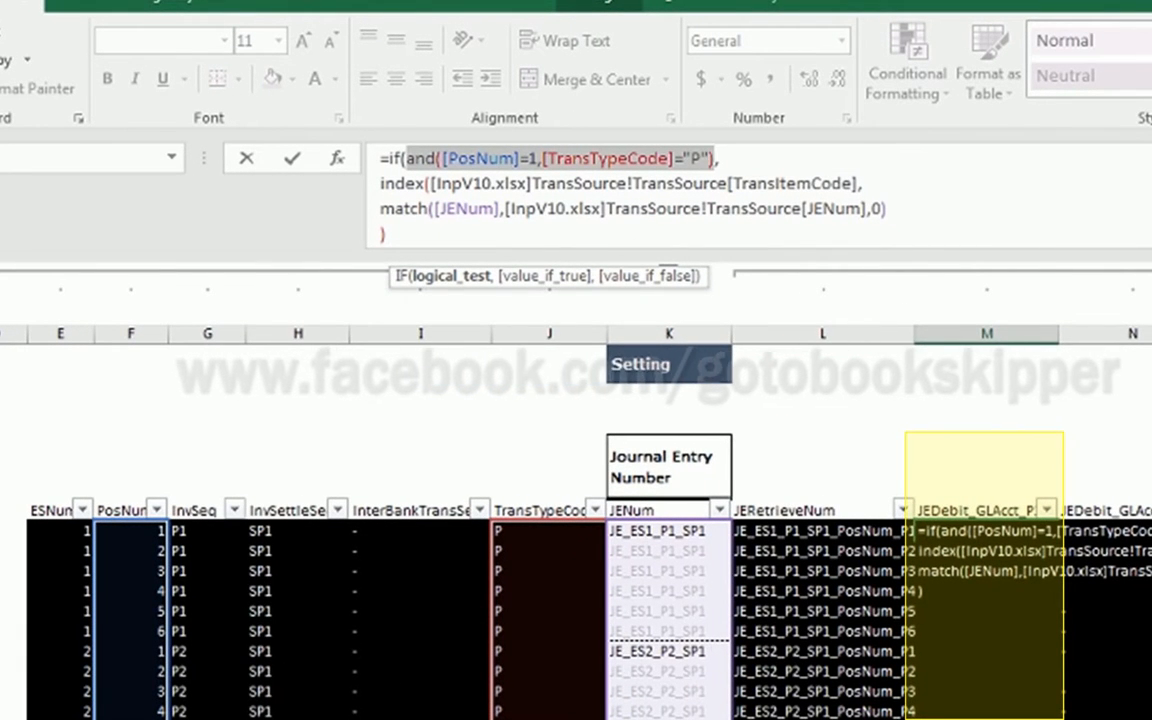
pyautogui.press('Down')
pyautogui.press('Home')
pyautogui.hotkey('shift', 'End')
pyautogui.hotkey('shift', 'Left')
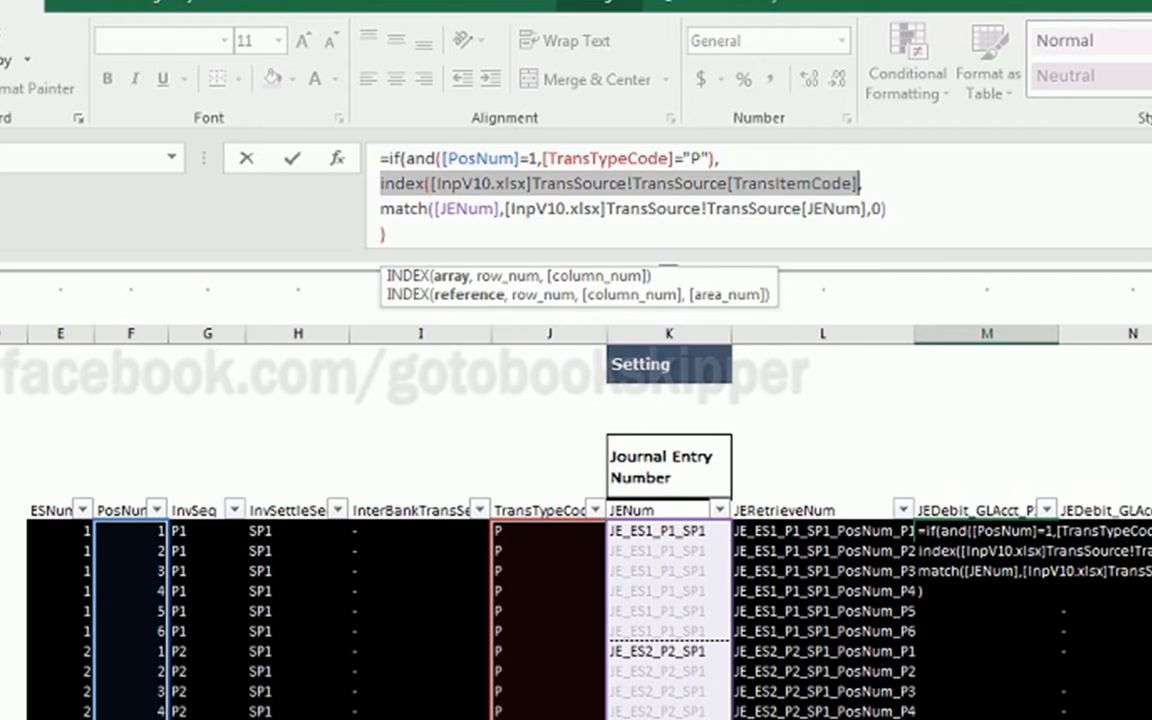
pyautogui.press('Right')
pyautogui.press('Left')
pyautogui.hotkey('shift', 'Left')
pyautogui.hotkey('shift', 'Left')
pyautogui.hotkey('shift', 'Left')
pyautogui.hotkey('shift', 'Left')
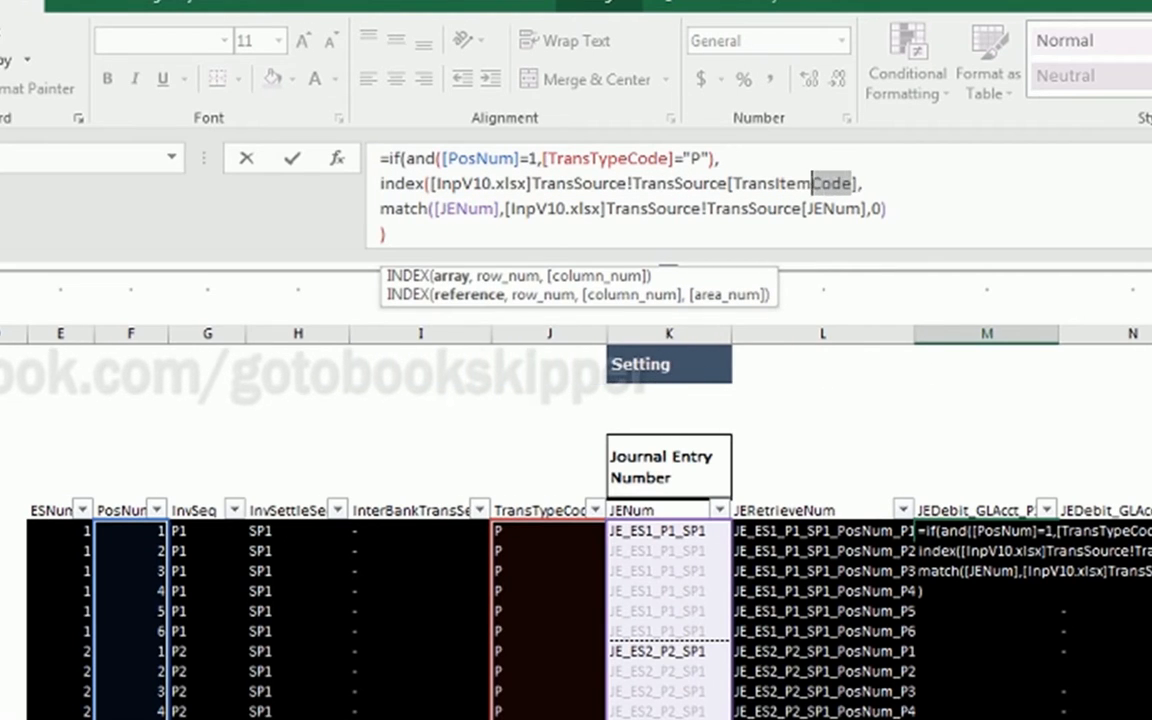
pyautogui.hotkey('shift', 'Left')
pyautogui.hotkey('shift', 'Left')
pyautogui.hotkey('shift', 'Left')
pyautogui.hotkey('shift', 'Left')
pyautogui.hotkey('shift', 'Left')
pyautogui.hotkey('shift', 'Left')
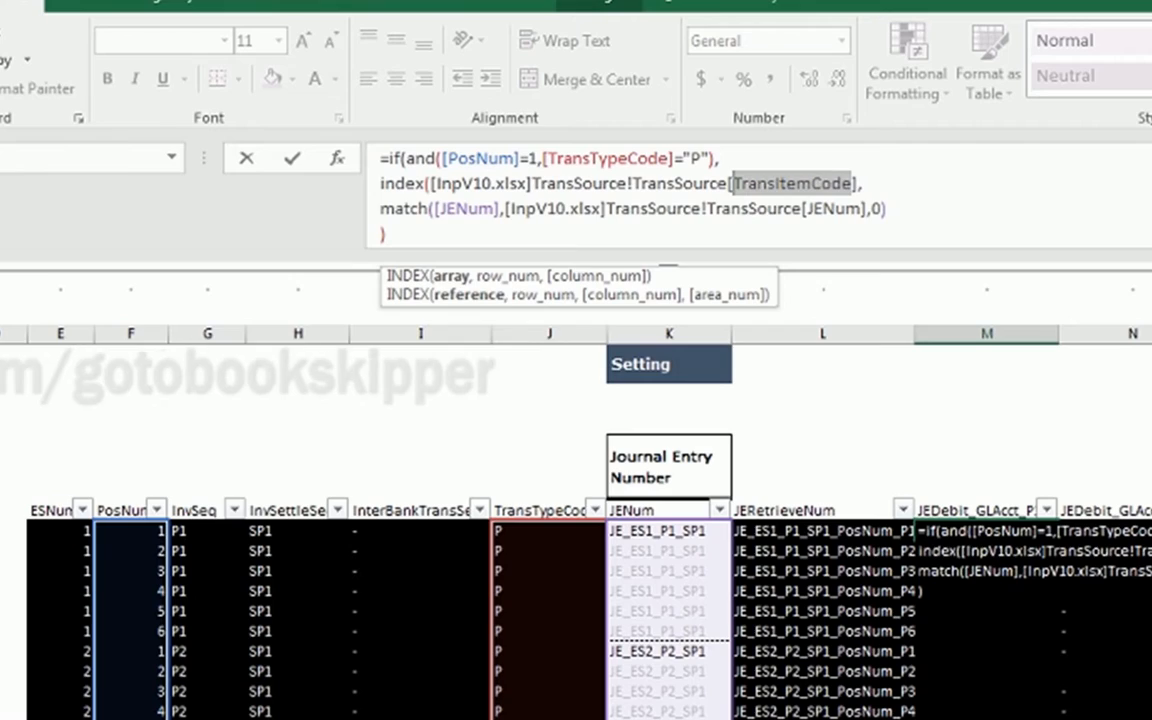
pyautogui.press('Down')
pyautogui.press('Home')
pyautogui.hotkey('shift', 'End')
pyautogui.press('Right')
pyautogui.press('Left')
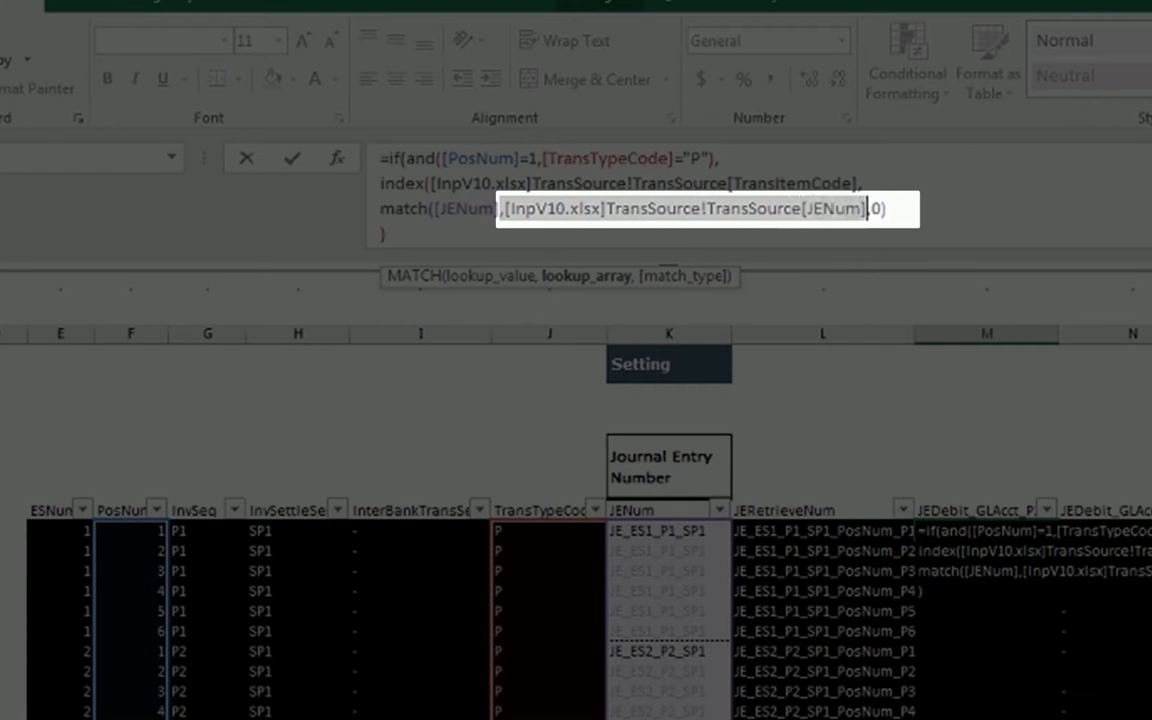
pyautogui.click(880, 209)
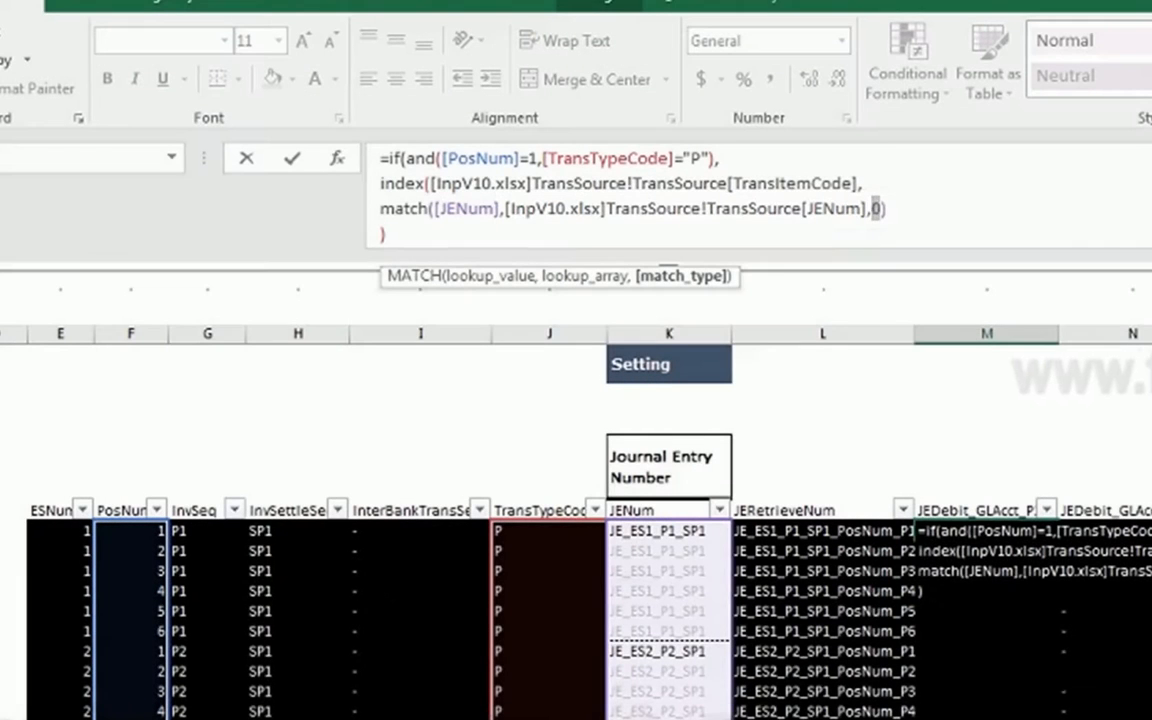
# Add "-" as the IF function's value_if_false, close the formula and commit it to the column.
pyautogui.click(387, 234)
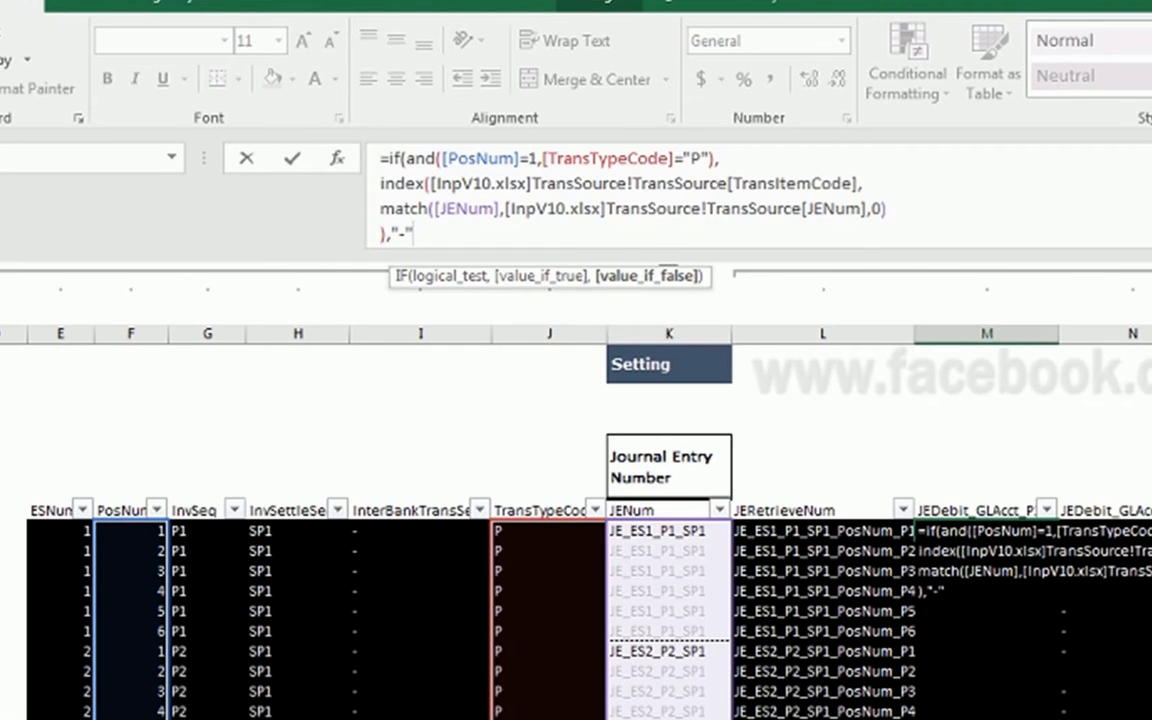
pyautogui.write(',"-")')
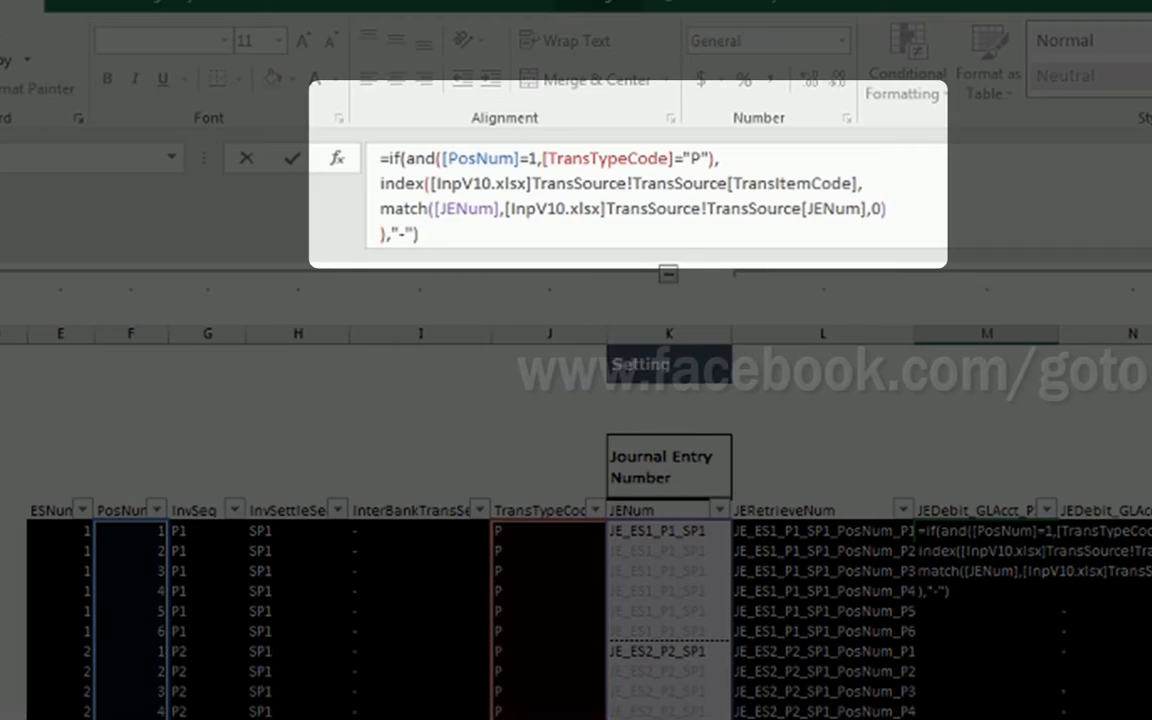
pyautogui.press('Return')
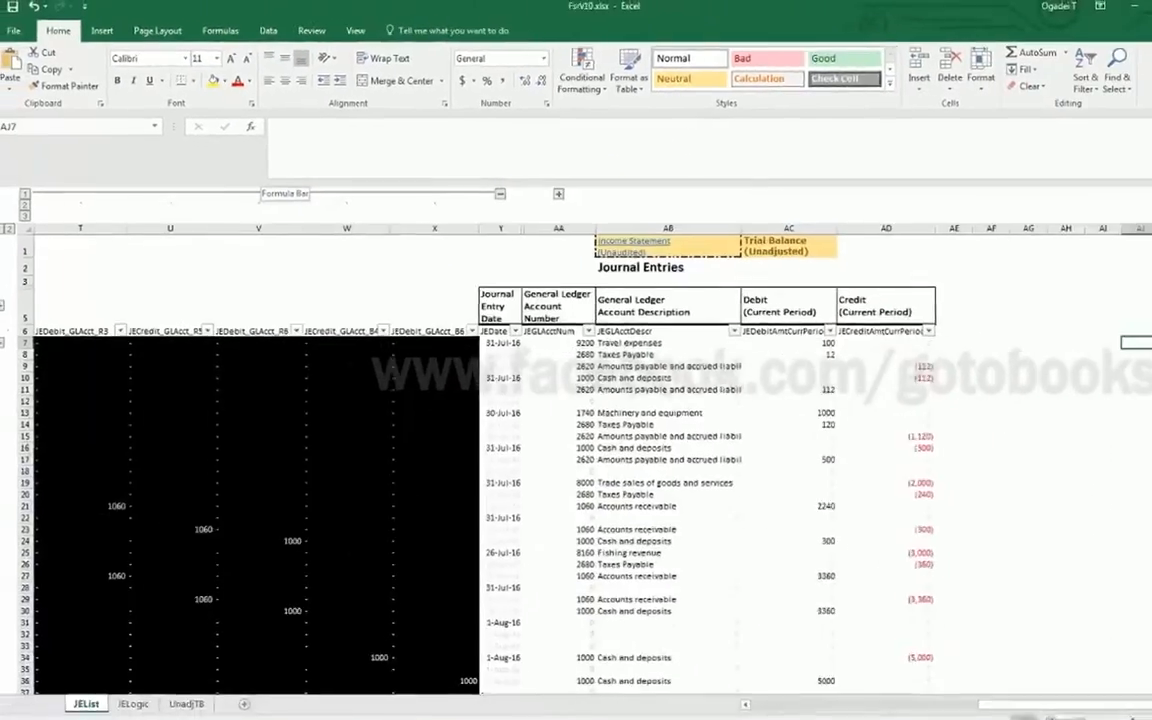
# Examine the Journal Entries section and the general ledger account helper columns M through X on the JEList sheet.
pyautogui.press('Left')
pyautogui.press('Left')
pyautogui.press('Left')
pyautogui.press('Left')
pyautogui.press('Left')
pyautogui.press('Left')
pyautogui.press('Left')
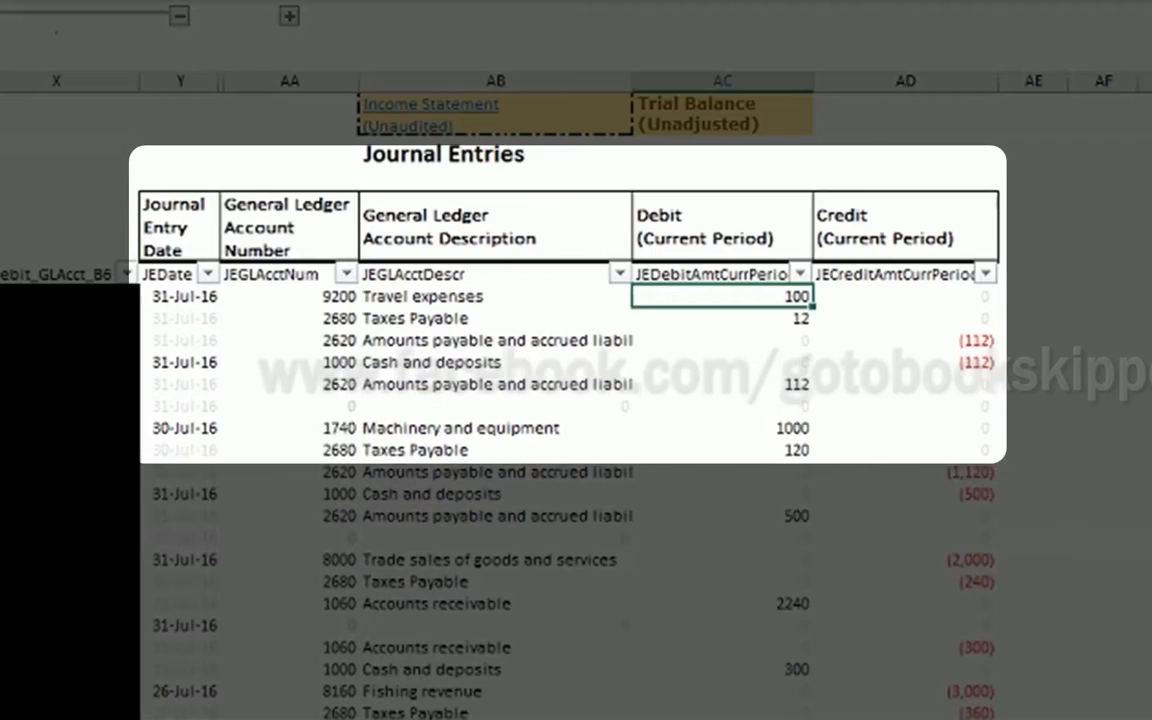
pyautogui.press('Left')
pyautogui.press('Left')
pyautogui.press('Left')
pyautogui.press('Left')
pyautogui.press('Left')
pyautogui.press('Left')
pyautogui.press('Left')
pyautogui.press('Left')
pyautogui.press('Left')
pyautogui.press('Left')
pyautogui.press('Left')
pyautogui.press('Left')
pyautogui.press('Left')
pyautogui.press('Left')
pyautogui.press('Left')
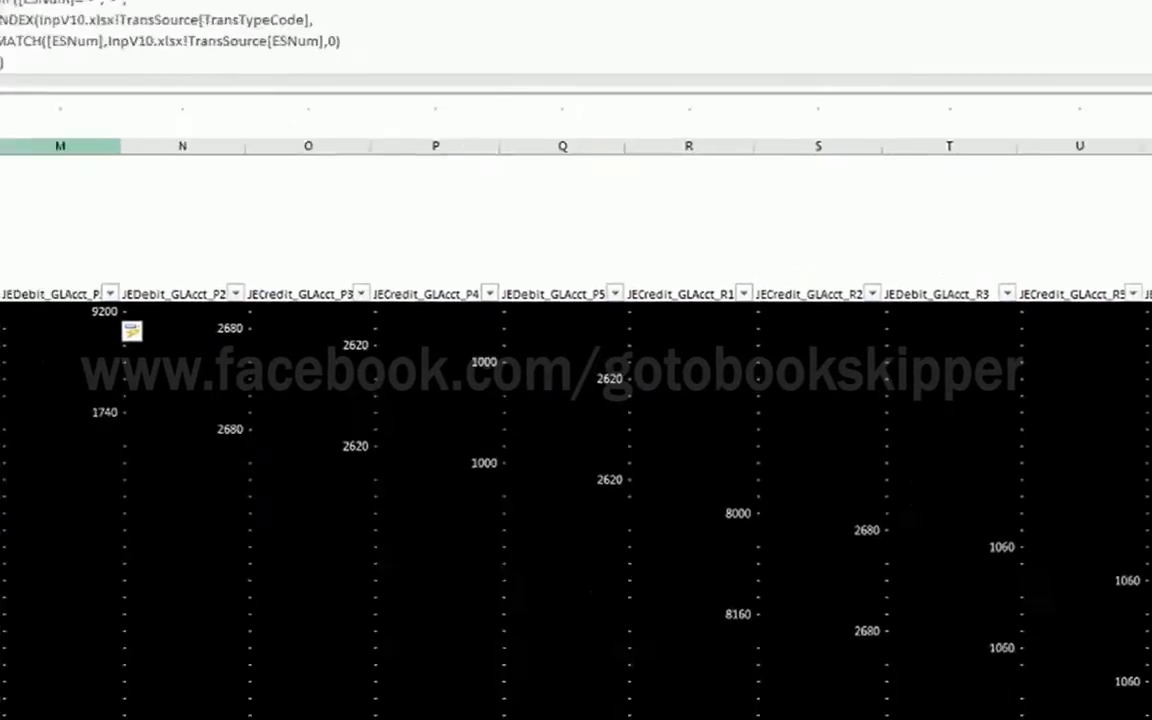
pyautogui.moveTo(60, 146); pyautogui.dragTo(1008, 220)
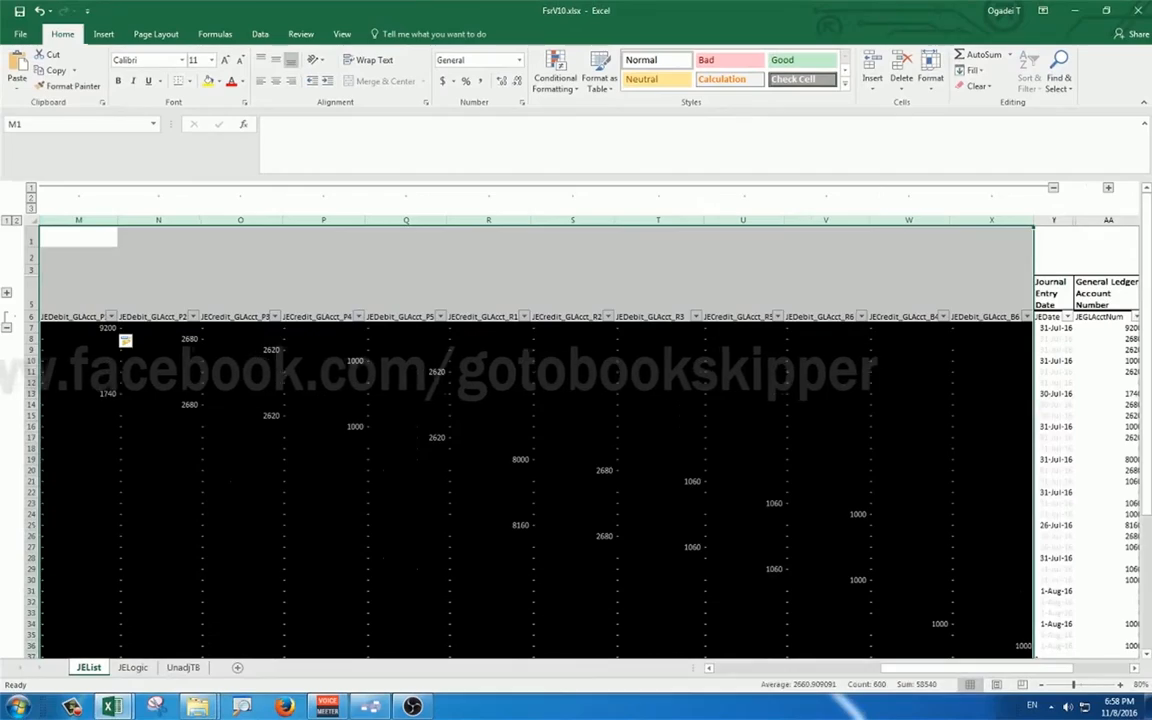
# Examine the Journal Entries output columns Y through AD, from the journal entry date to the current period credit.
pyautogui.click(908, 269)
pyautogui.press('Right')
pyautogui.press('Right')
pyautogui.press('Right')
pyautogui.press('Right')
pyautogui.press('Right')
pyautogui.press('Right')
pyautogui.press('Right')
pyautogui.press('Left')
pyautogui.press('Left')
pyautogui.press('Left')
pyautogui.press('Left')
pyautogui.press('Left')
pyautogui.press('Down')
pyautogui.press('Right')
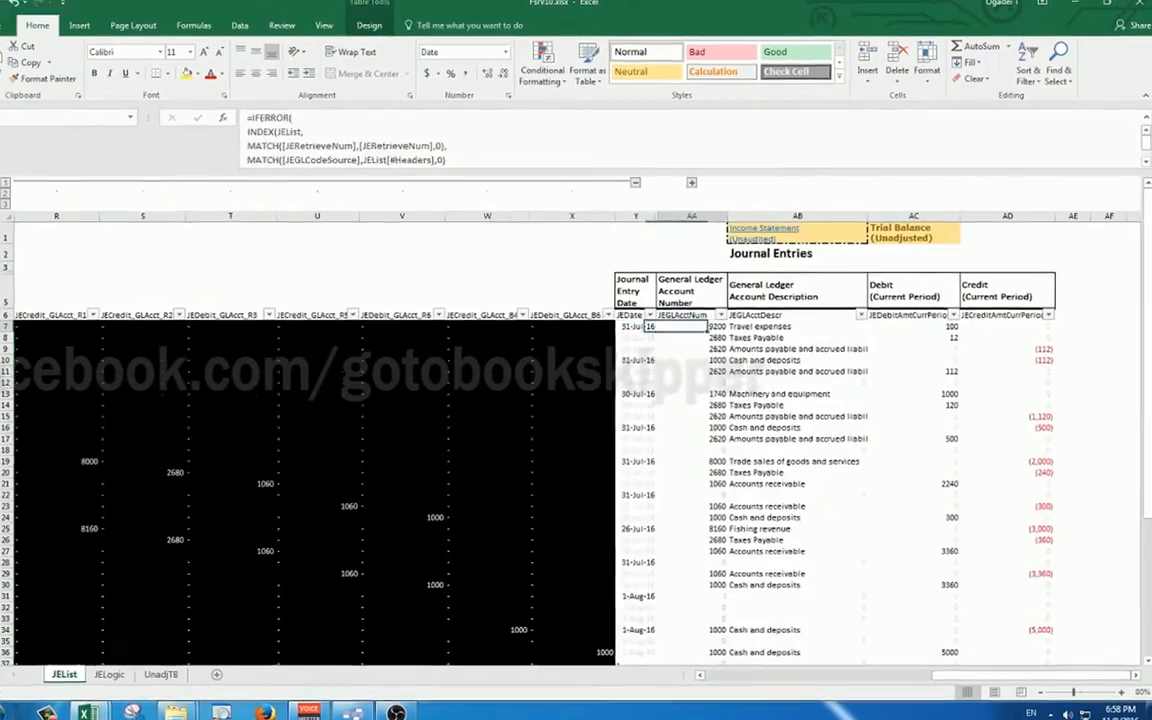
pyautogui.press('Right')
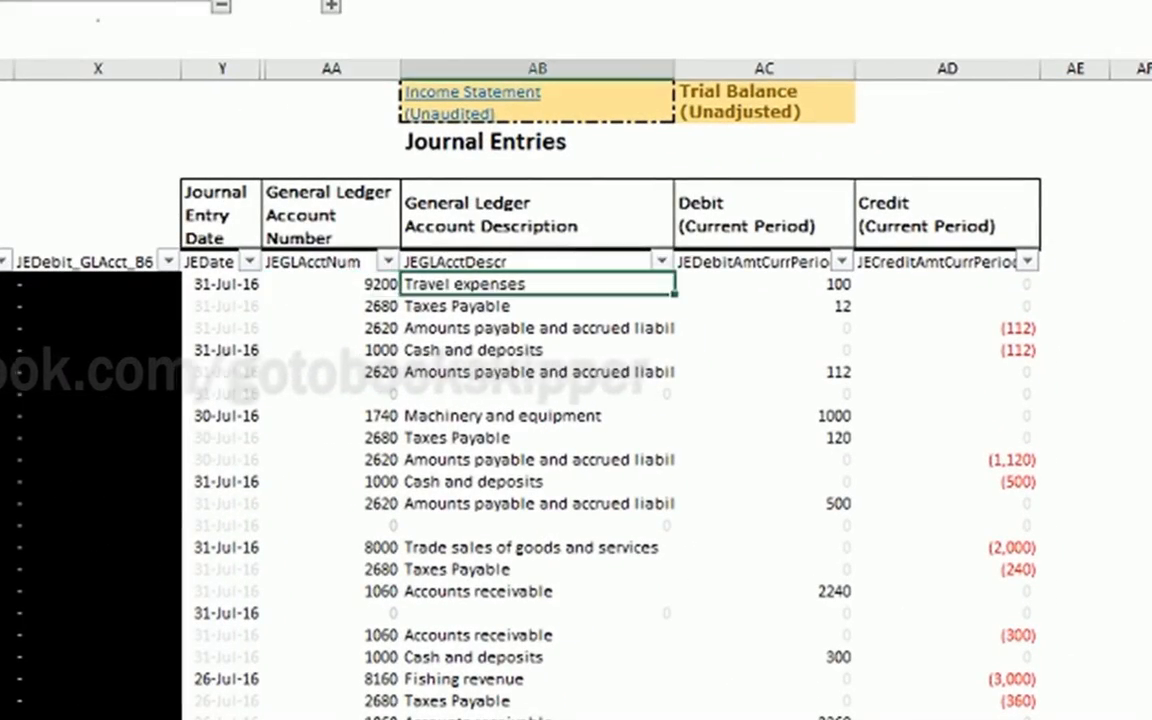
pyautogui.moveTo(222, 68); pyautogui.dragTo(947, 68)
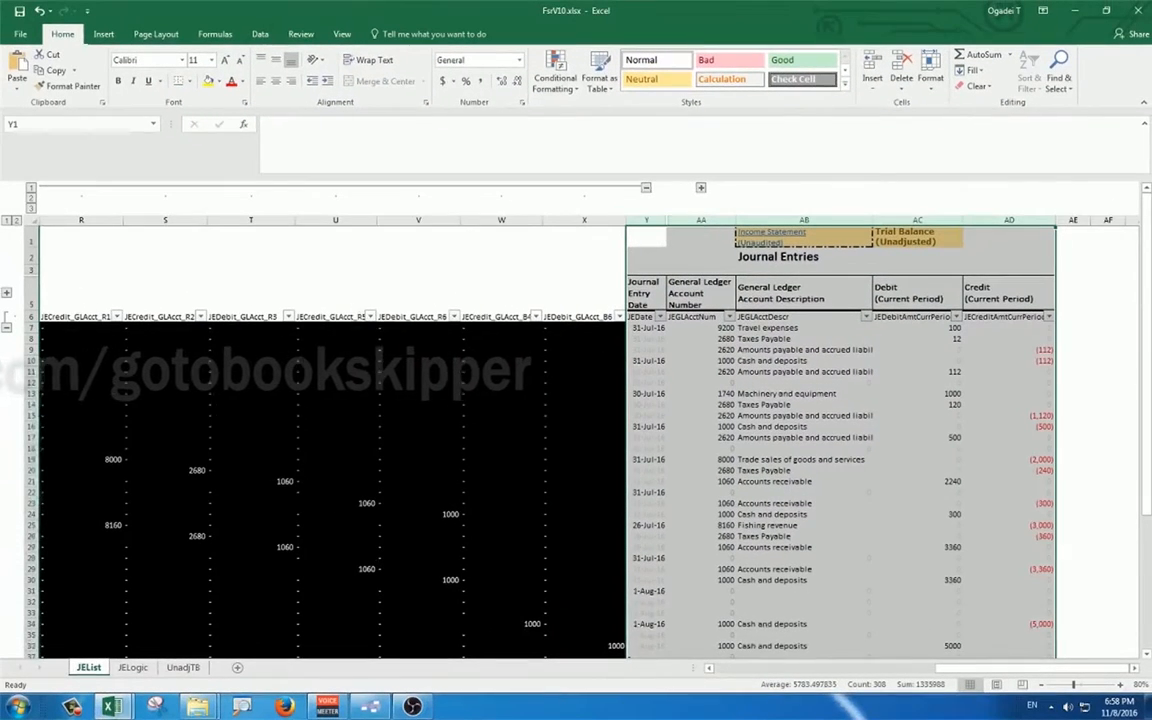
pyautogui.click(584, 294)
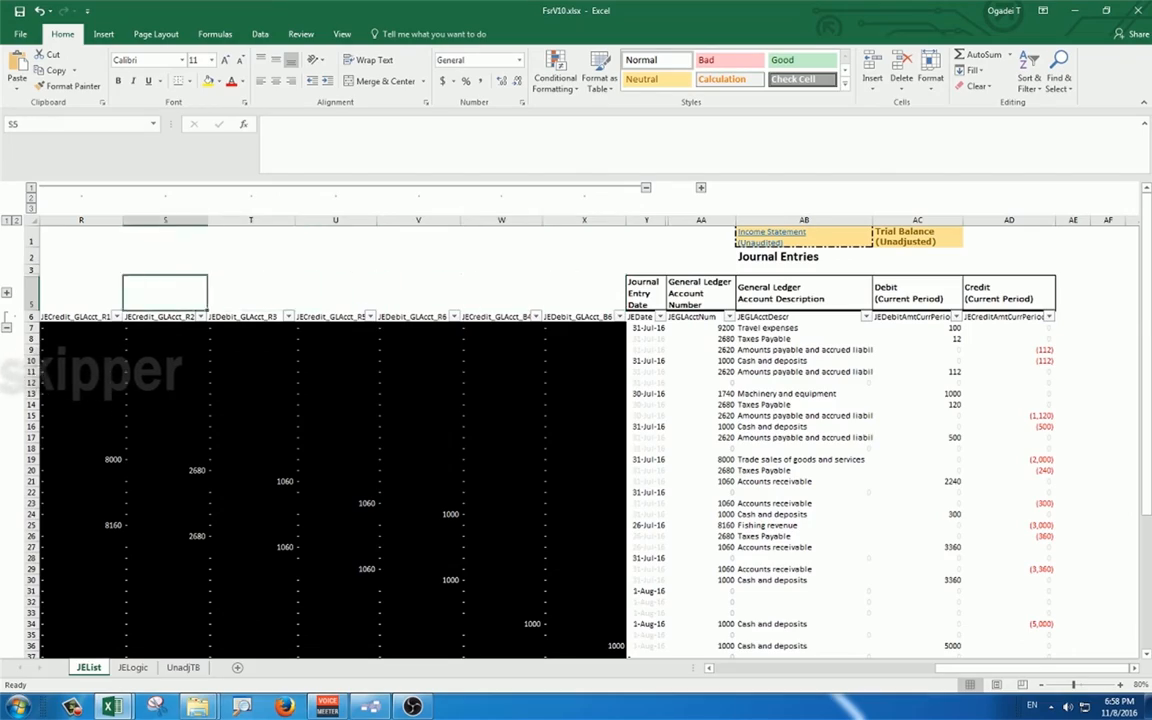
# Go back to the JEDebit_GLAcct_P1 column and inspect its retrieved account numbers and the formula in M7.
pyautogui.press('Left')
pyautogui.press('Left')
pyautogui.press('Left')
pyautogui.press('Left')
pyautogui.press('Left')
pyautogui.press('Left')
pyautogui.press('Left')
pyautogui.press('Left')
pyautogui.press('Left')
pyautogui.press('Left')
pyautogui.press('Right')
pyautogui.press('Right')
pyautogui.press('Right')
pyautogui.press('Right')
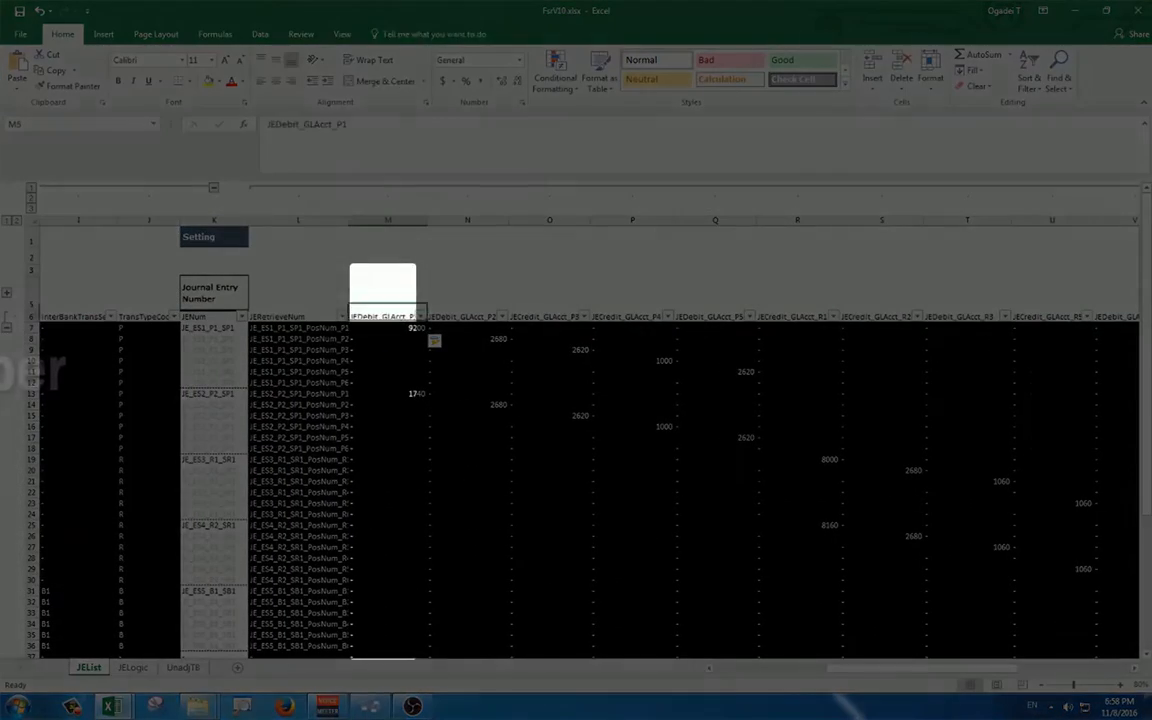
pyautogui.press('Right')
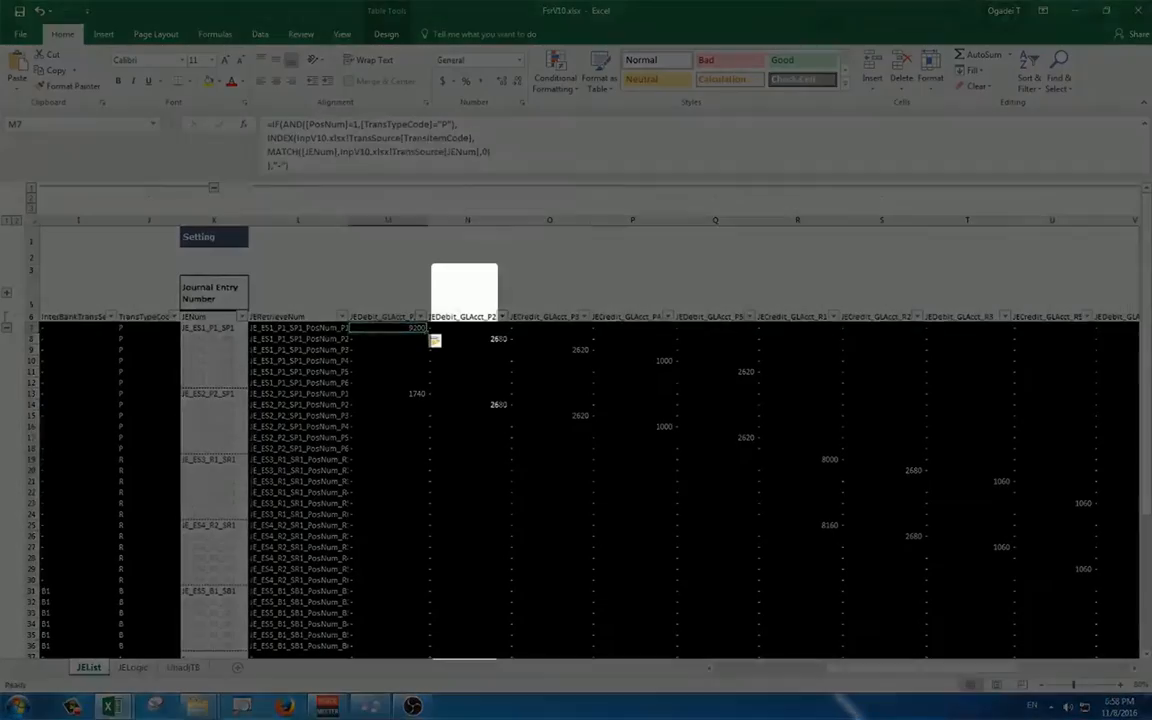